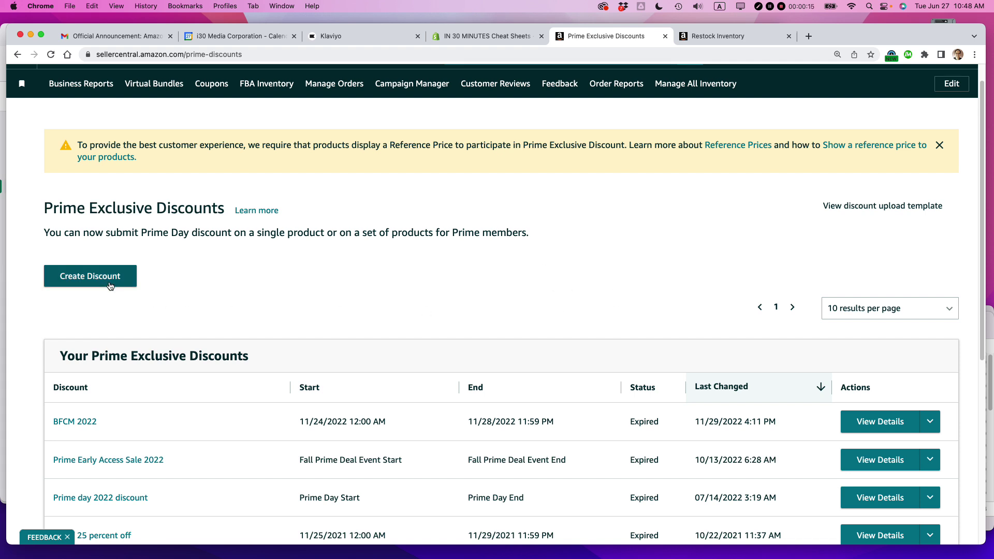
# - Scroll back to the top of the Seller Central page
pyautogui.scroll(1, 62, 176)
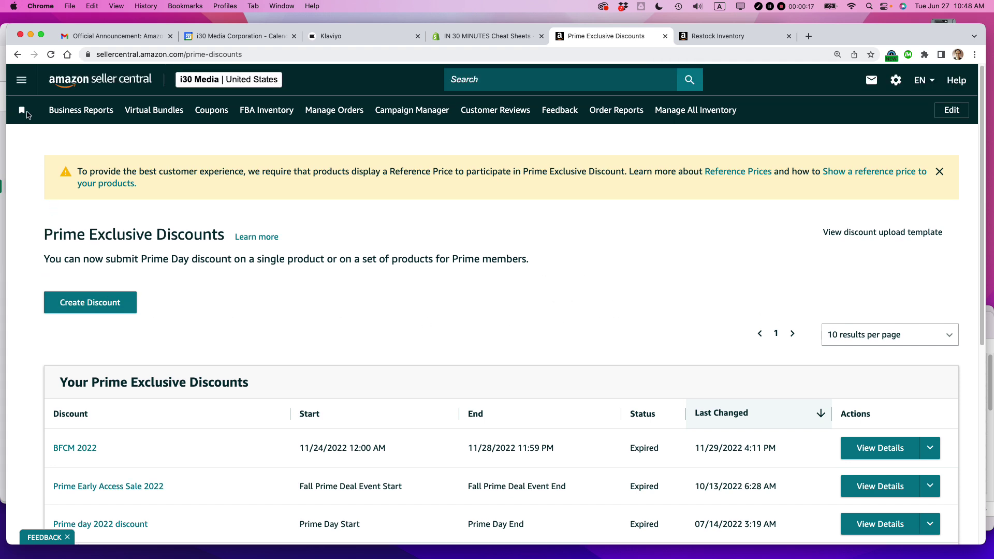
# - Go to Prime Exclusive Discounts under Advertising in the main menu
pyautogui.click(21, 82)
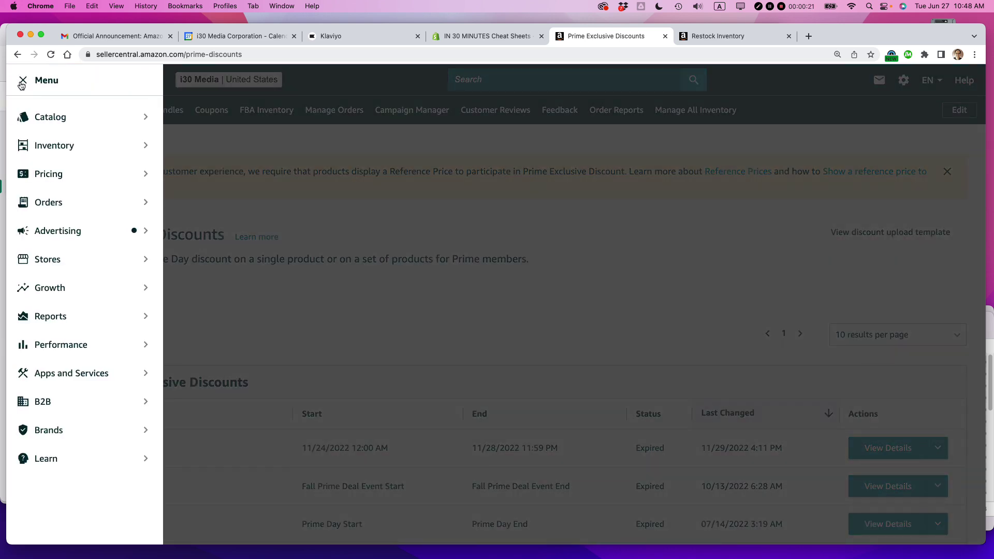
pyautogui.moveTo(48, 233)
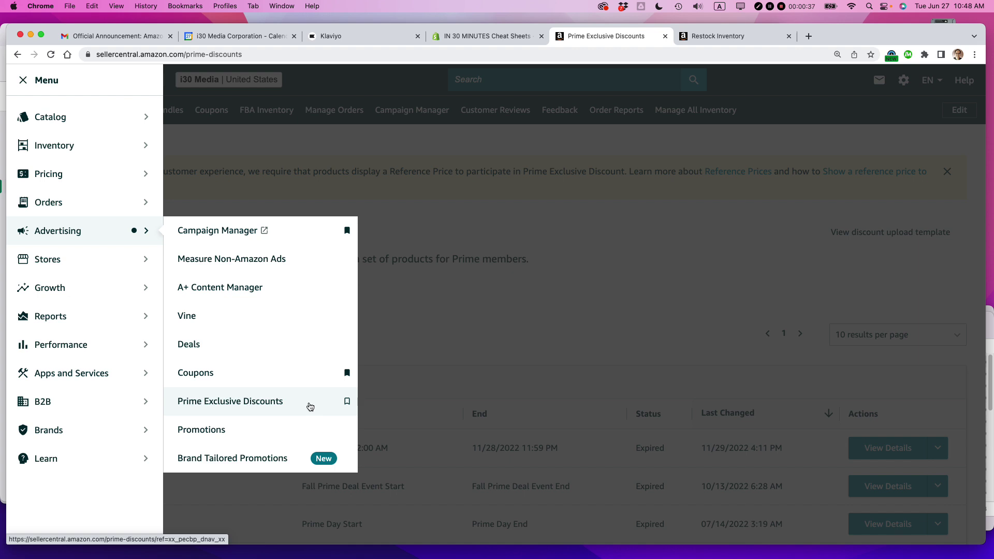
pyautogui.click(310, 406)
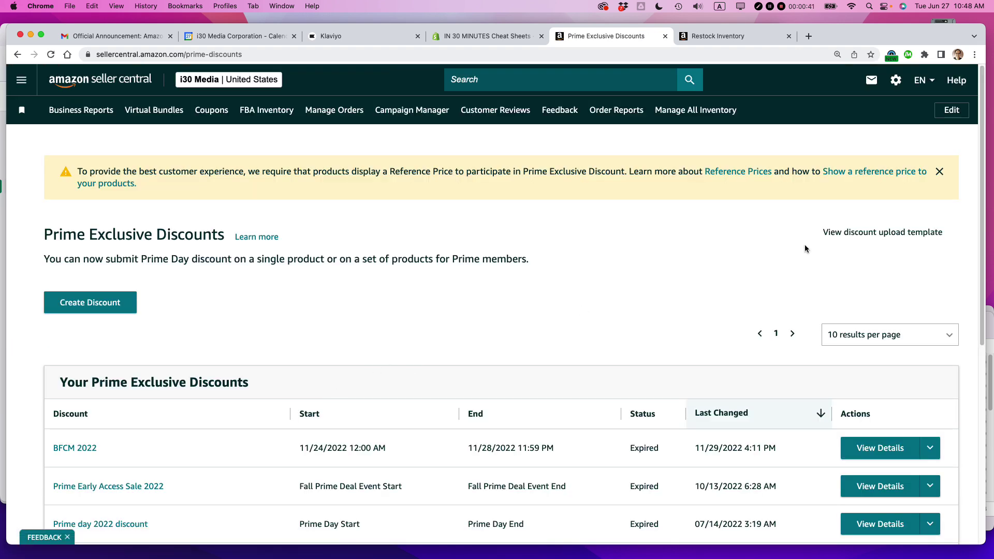
# - Dismiss the Reference Price banner and scroll through the expired discounts list
pyautogui.click(940, 172)
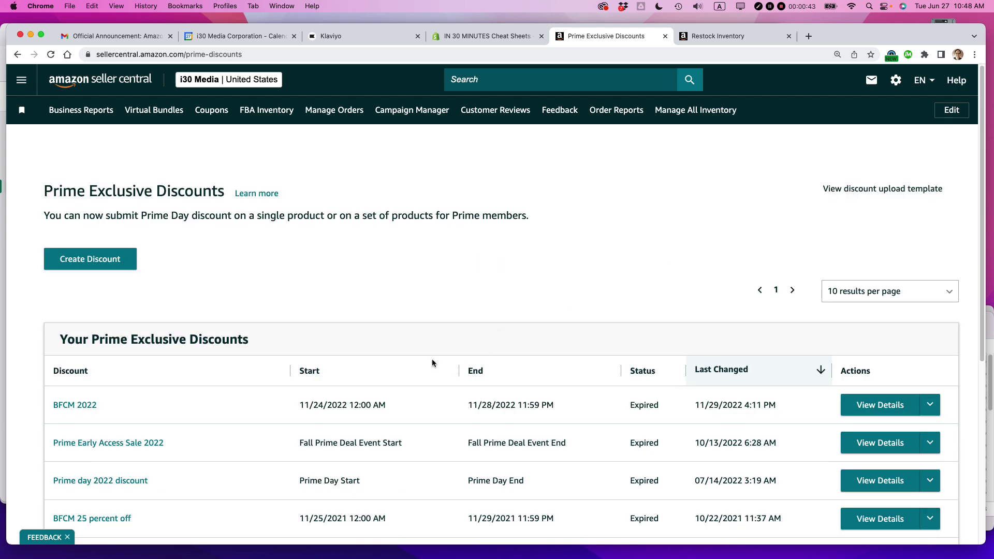
pyautogui.scroll(-4, 432, 359)
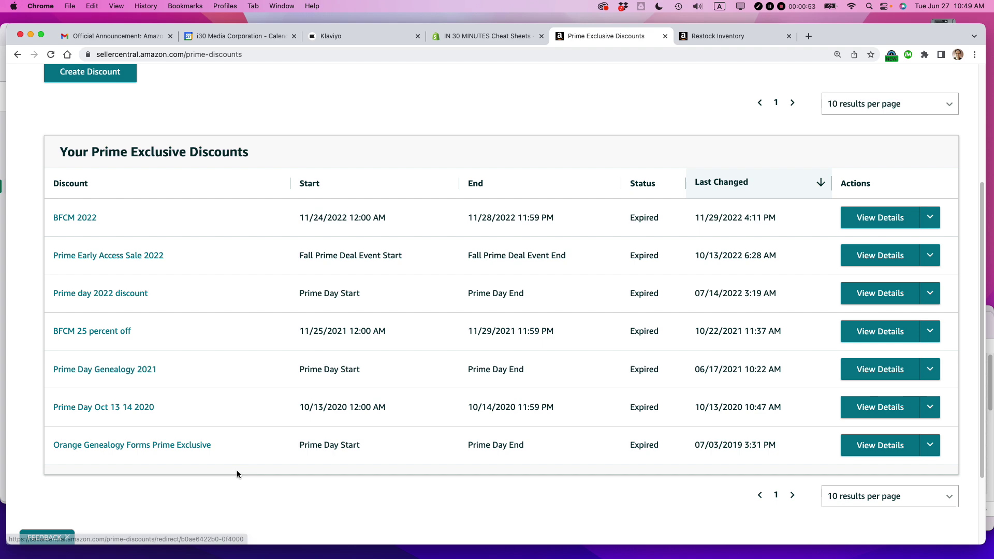
pyautogui.scroll(5, 253, 449)
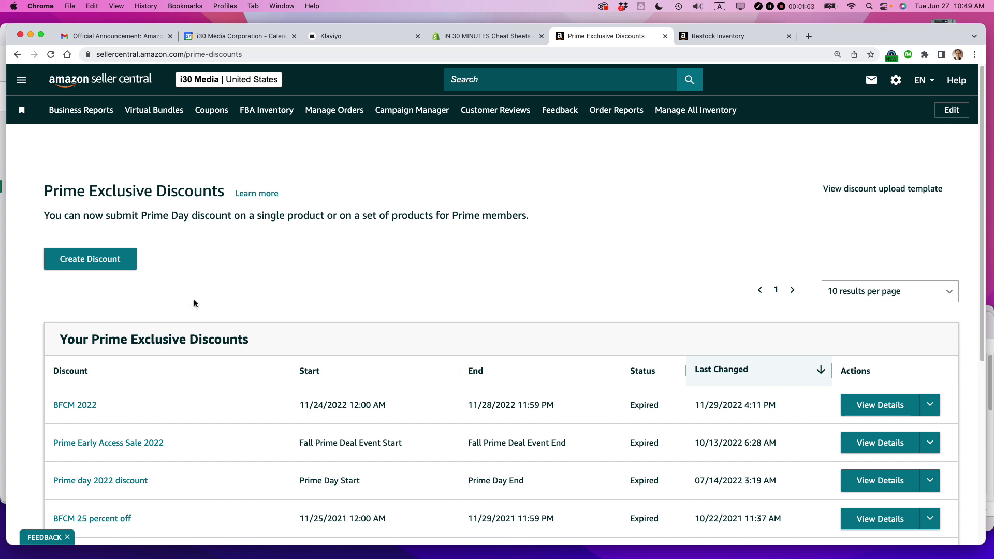
# - Start a new discount, close the promotions warning, and highlight the 3.5-star and 20% guidelines
pyautogui.click(90, 258)
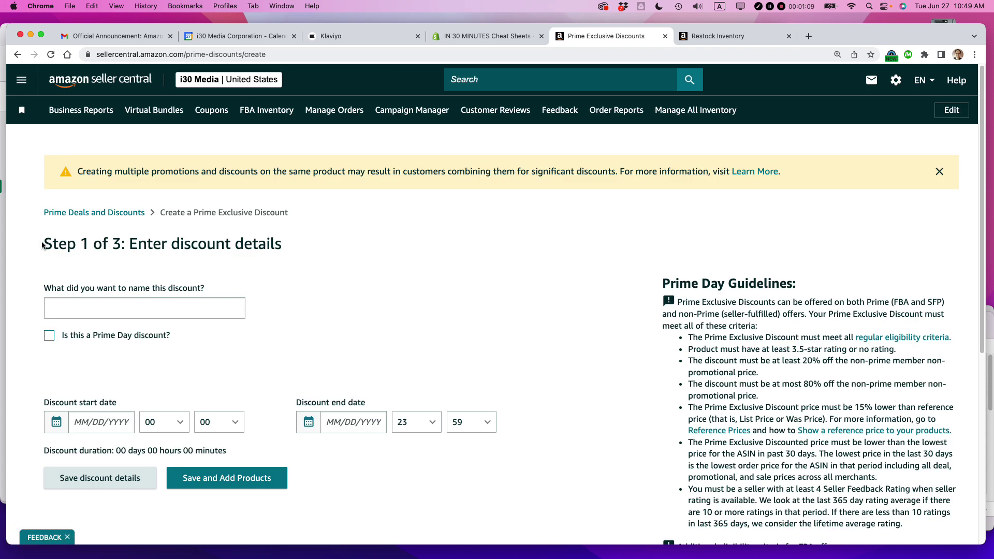
pyautogui.moveTo(43, 243); pyautogui.dragTo(290, 249)
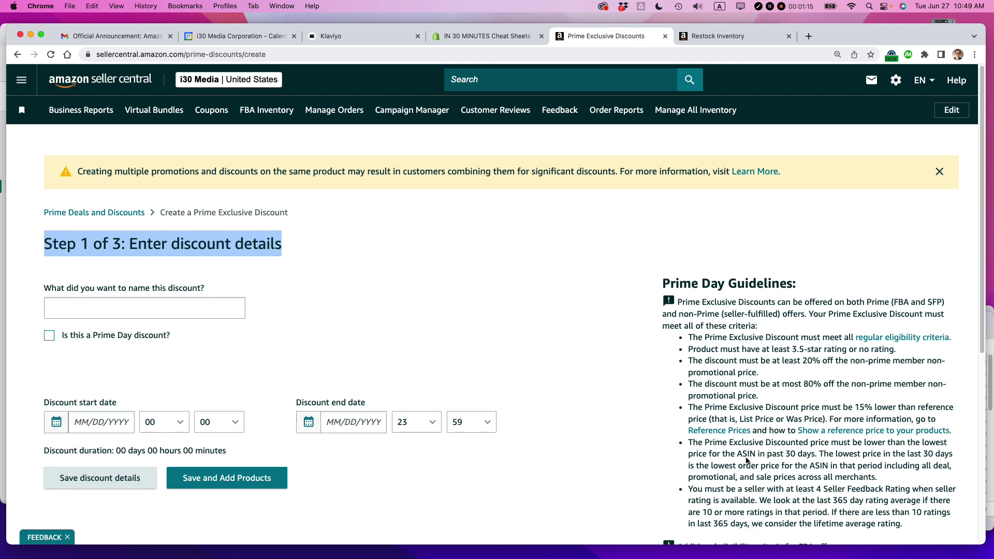
pyautogui.click(938, 171)
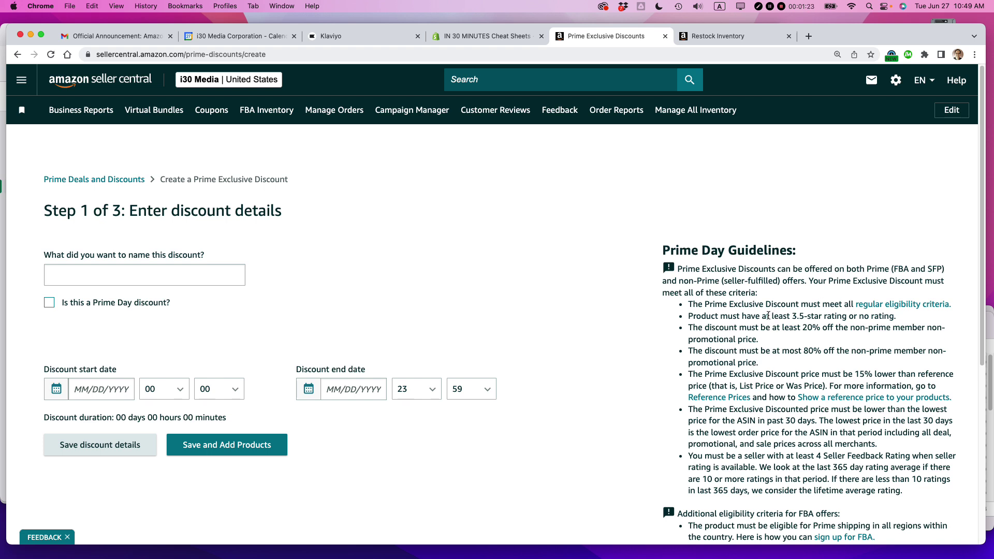
pyautogui.moveTo(770, 316); pyautogui.dragTo(860, 316)
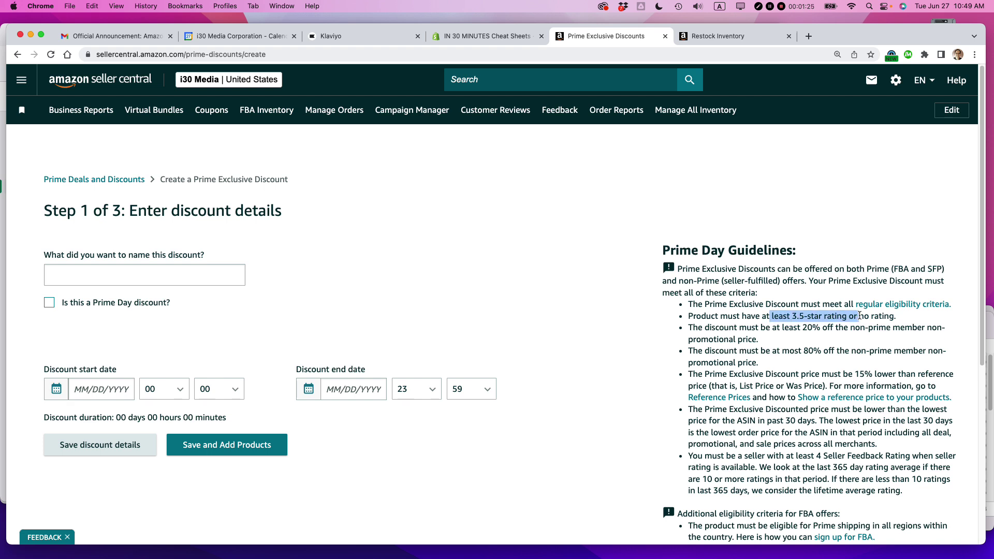
pyautogui.click(801, 328)
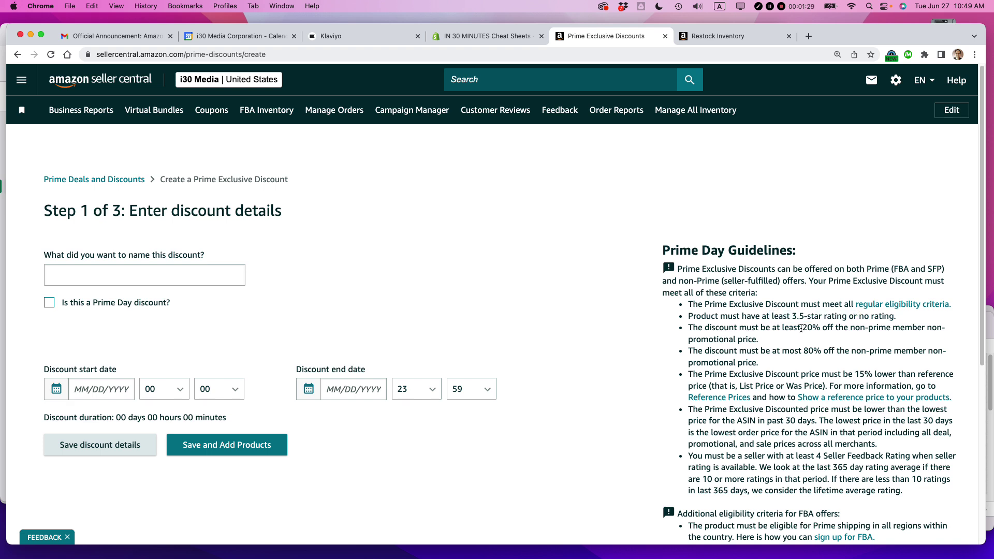
pyautogui.moveTo(801, 328); pyautogui.dragTo(802, 337)
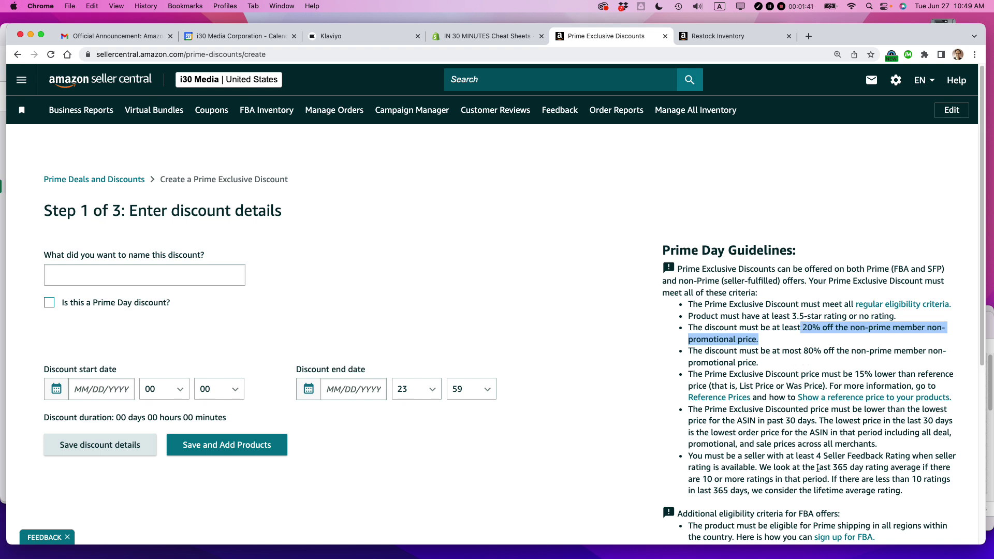
# - Name the discount 'Prime Day Summer 2023', removing the invalid 'July 11-12' suffix
pyautogui.click(62, 275)
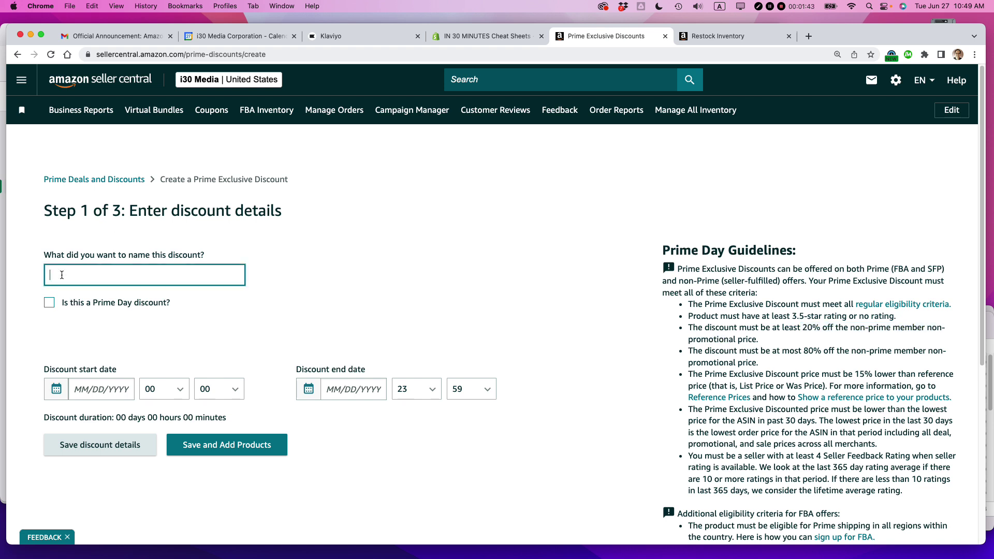
pyautogui.write('Prime Day Summer 2023 July 11-12')
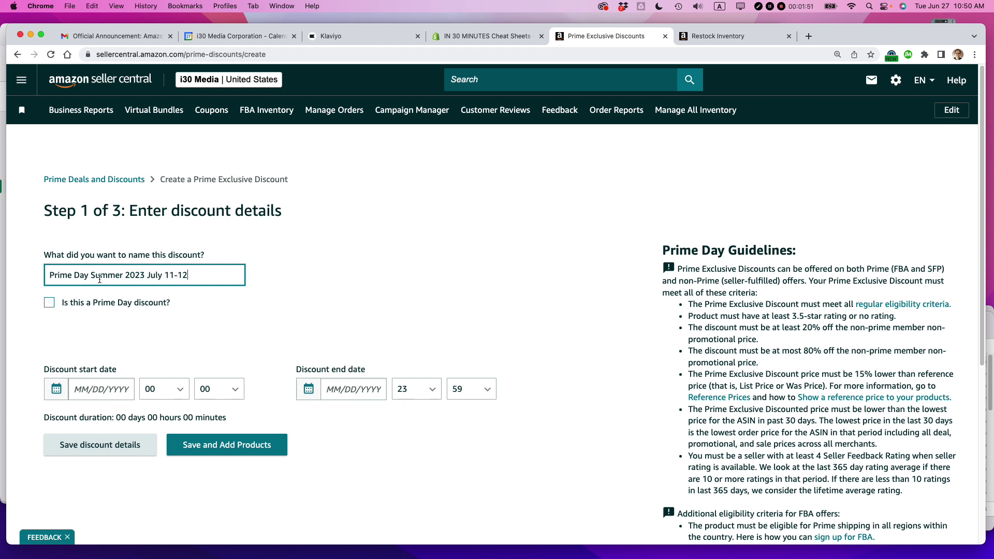
pyautogui.click(49, 306)
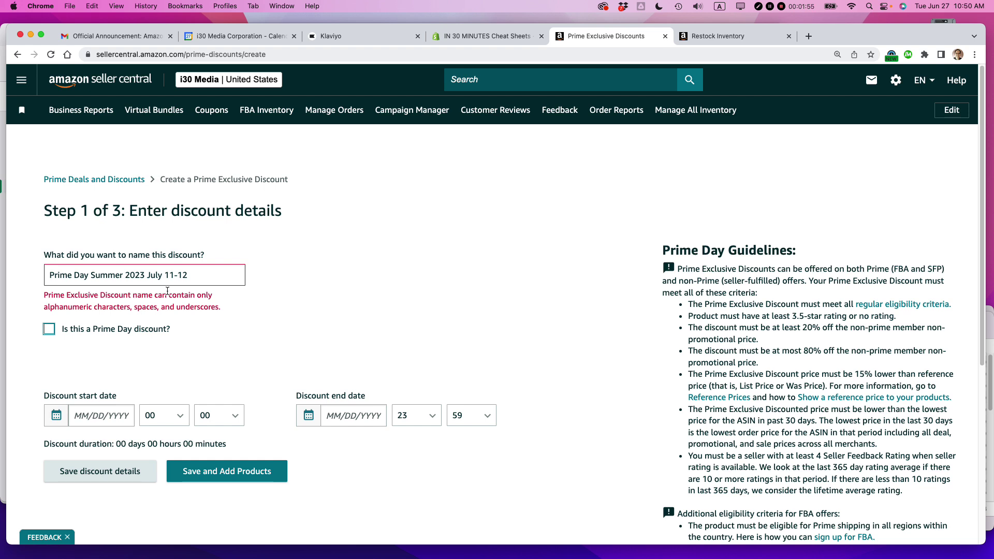
pyautogui.click(175, 275)
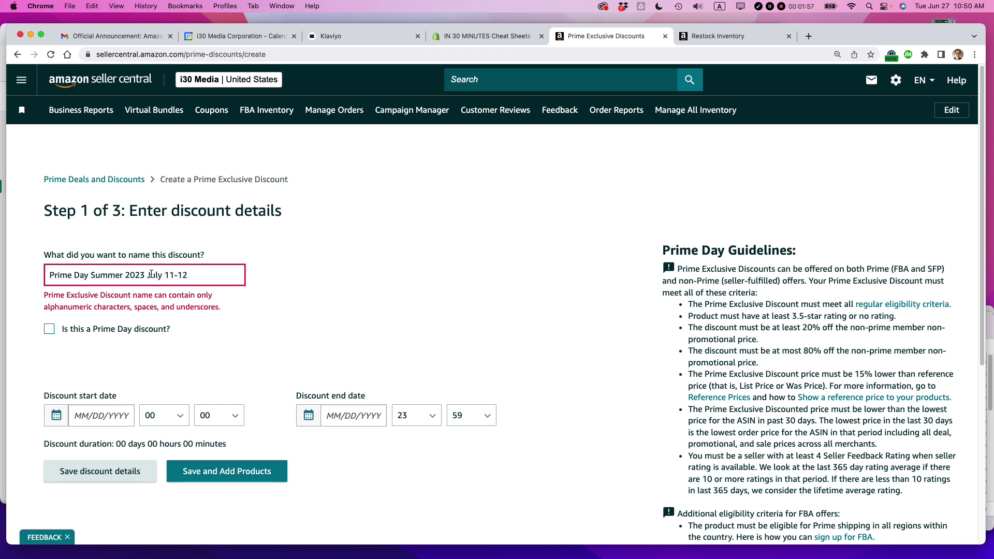
pyautogui.moveTo(147, 275); pyautogui.dragTo(226, 272)
pyautogui.press('BackSpace')
pyautogui.press('Tab')
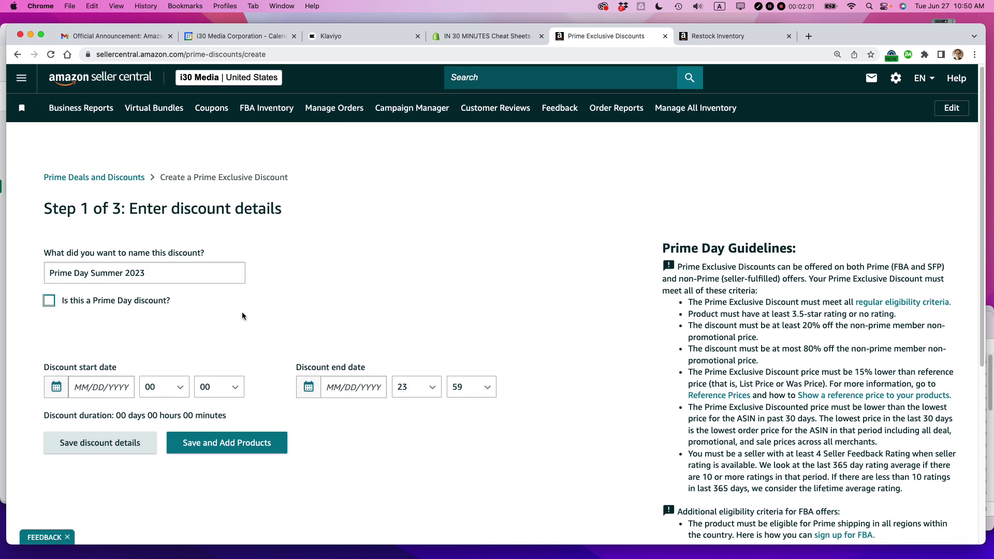
# - Mark it as a Prime Day discount and save the details to proceed to products
pyautogui.scroll(-3, 243, 311)
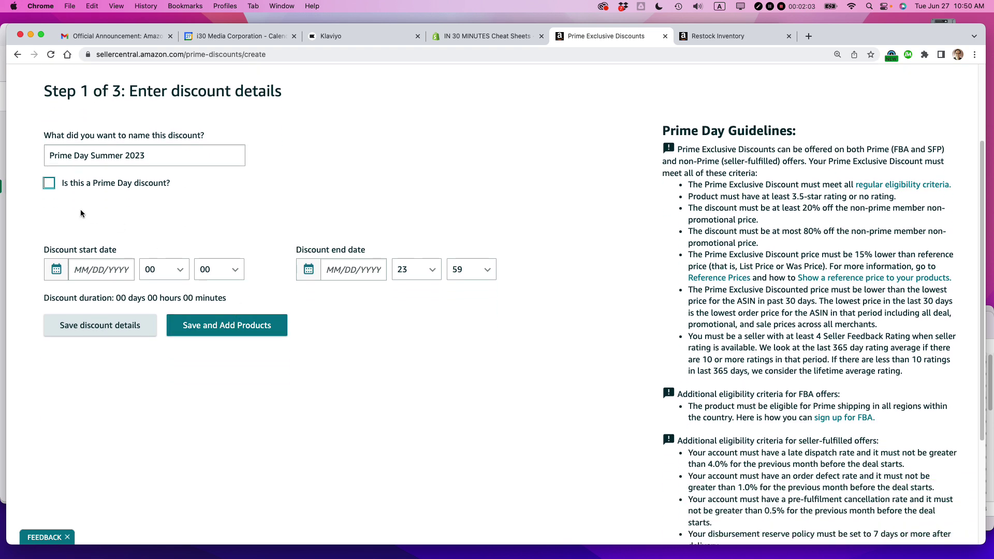
pyautogui.click(49, 184)
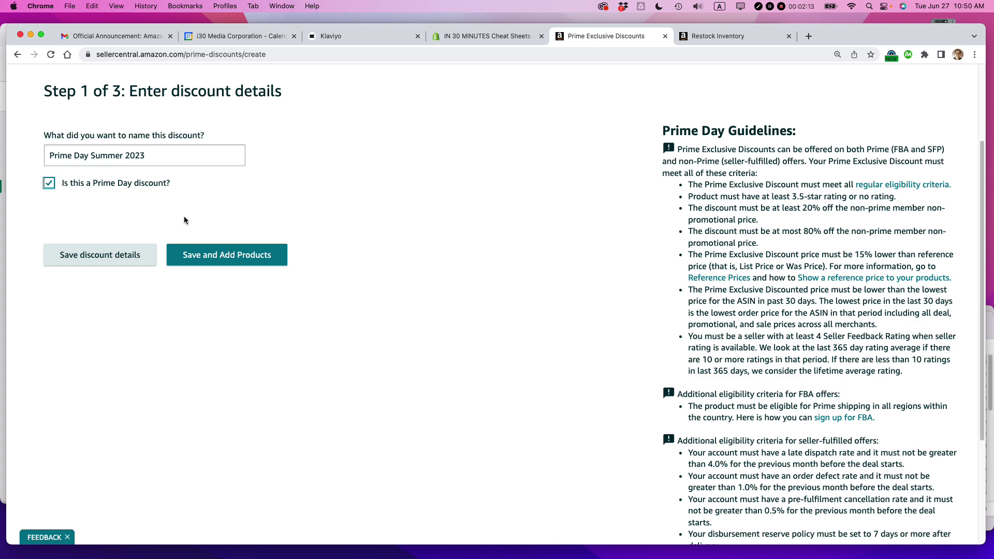
pyautogui.click(214, 258)
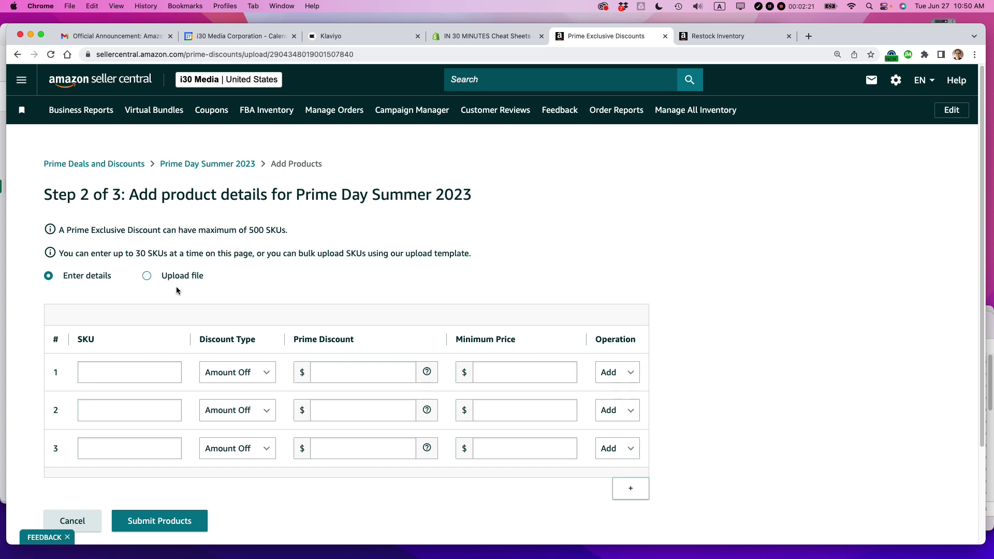
# - Find and select SKU 163091 in the Restock Inventory list
pyautogui.click(97, 372)
pyautogui.click(738, 39)
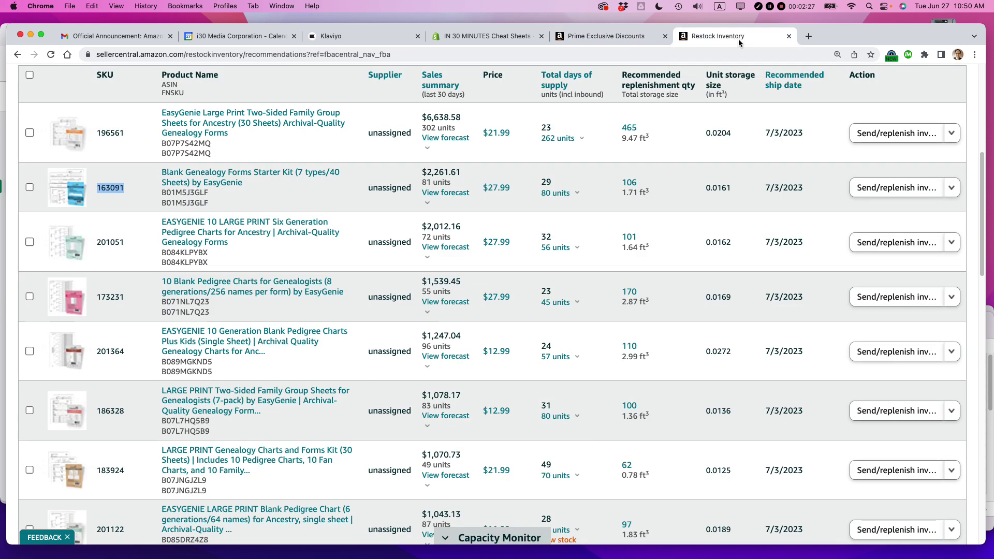
pyautogui.scroll(-1, 350, 250)
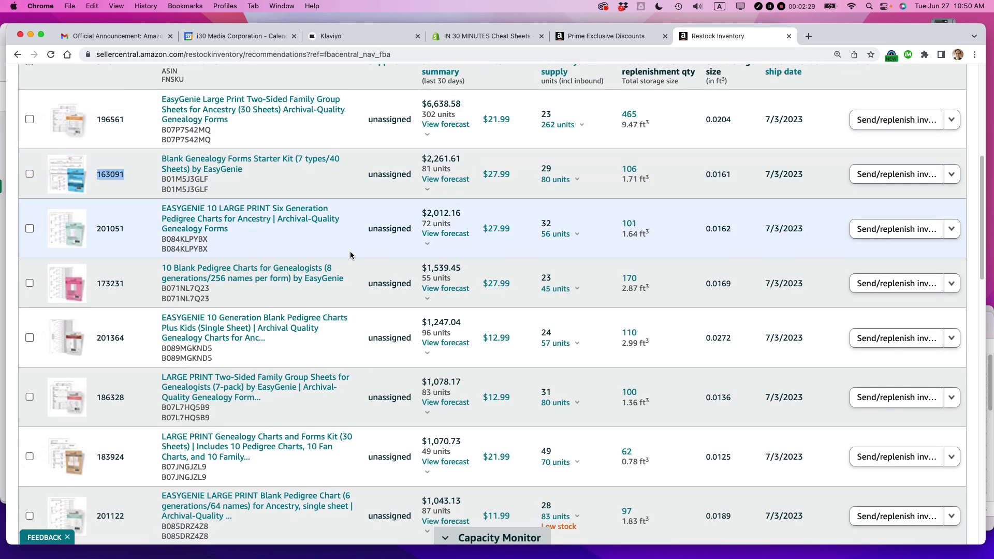
pyautogui.scroll(1, 349, 250)
pyautogui.scroll(5, 350, 252)
pyautogui.scroll(-6, 350, 252)
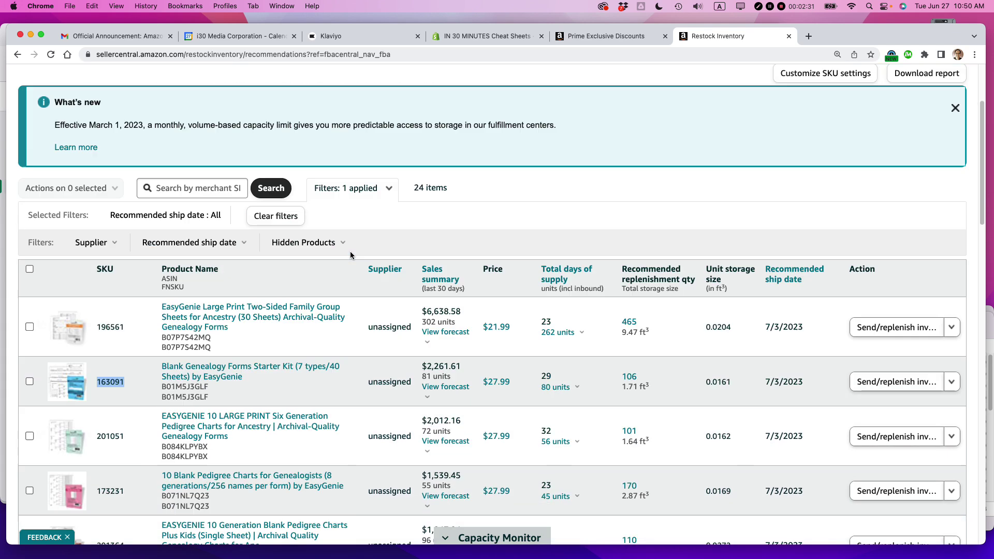
pyautogui.scroll(-1, 349, 254)
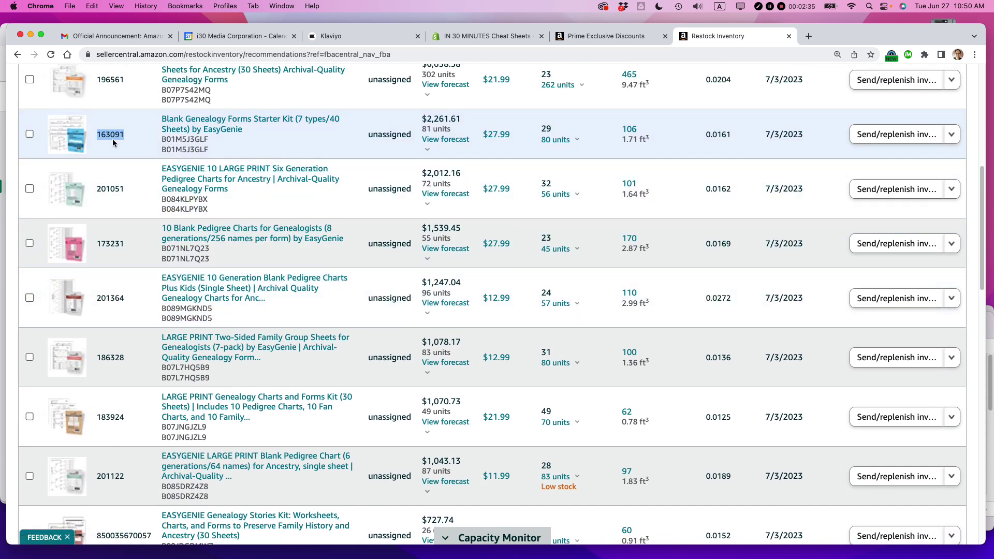
pyautogui.click(129, 143)
pyautogui.doubleClick(108, 136)
pyautogui.press('super+c')
# - Enter SKU 163091 in row 1 with a 25% Percentage Off Prime discount
pyautogui.click(619, 37)
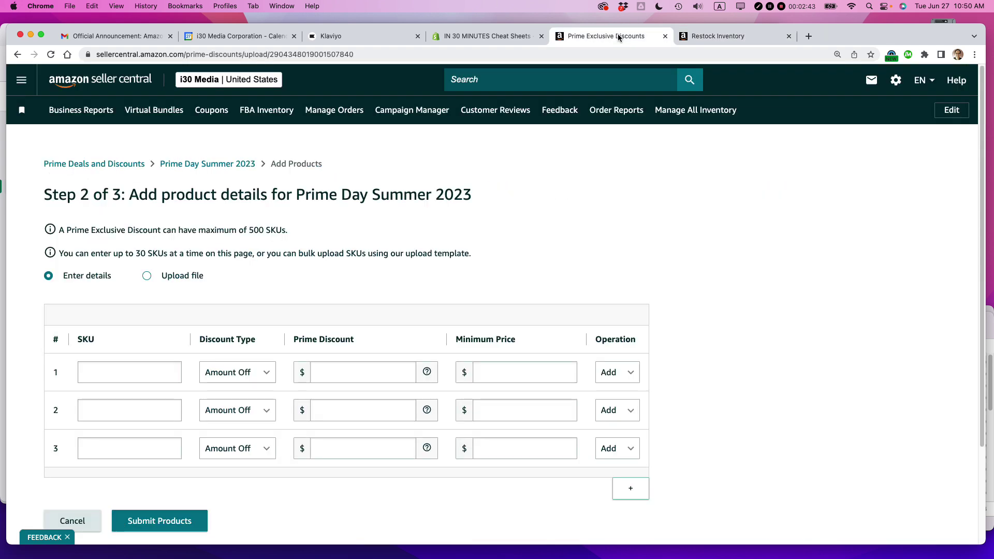
pyautogui.click(101, 381)
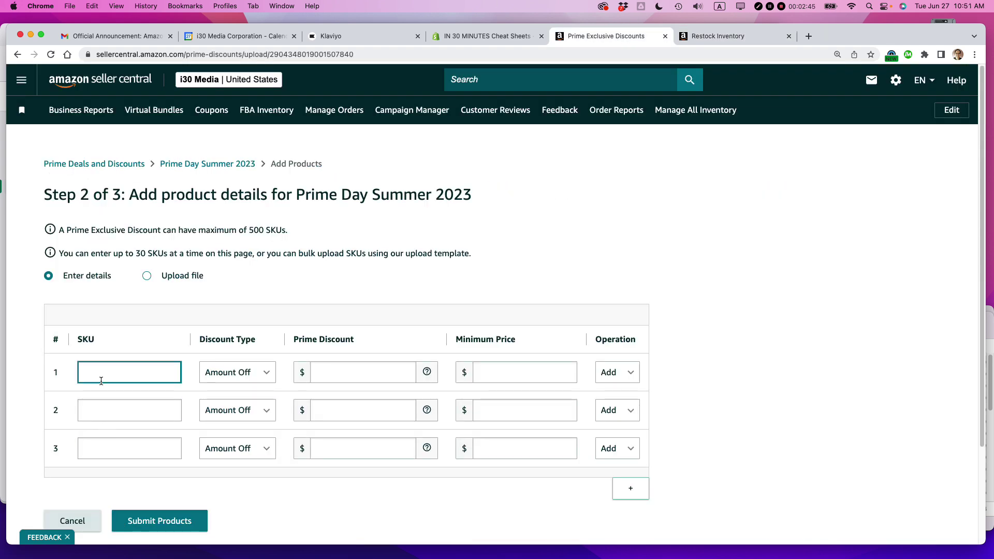
pyautogui.press('super+v')
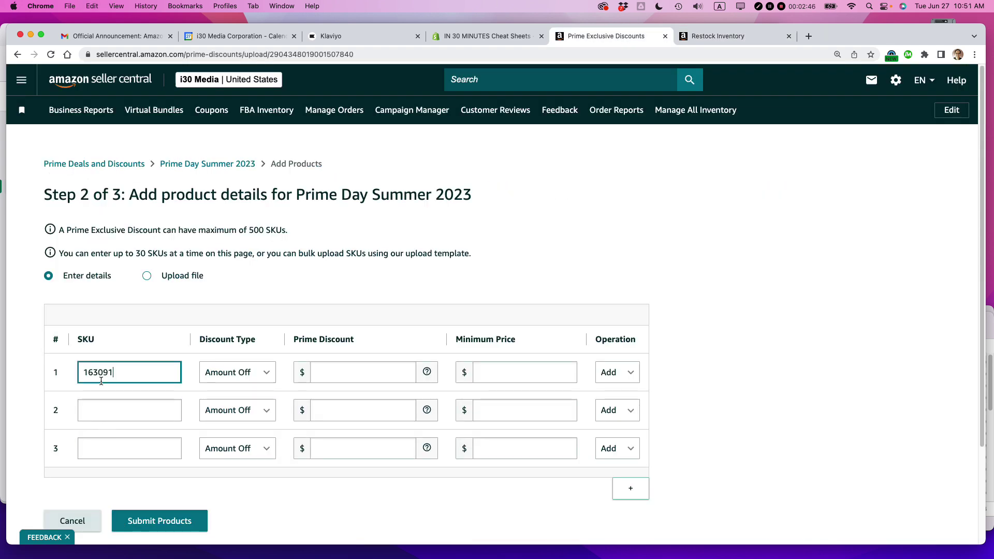
pyautogui.click(267, 380)
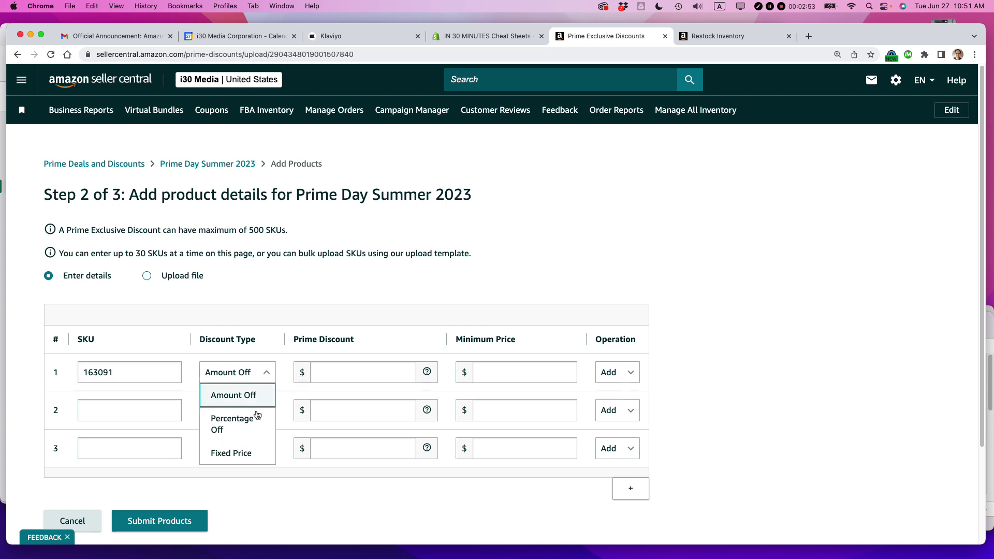
pyautogui.click(252, 426)
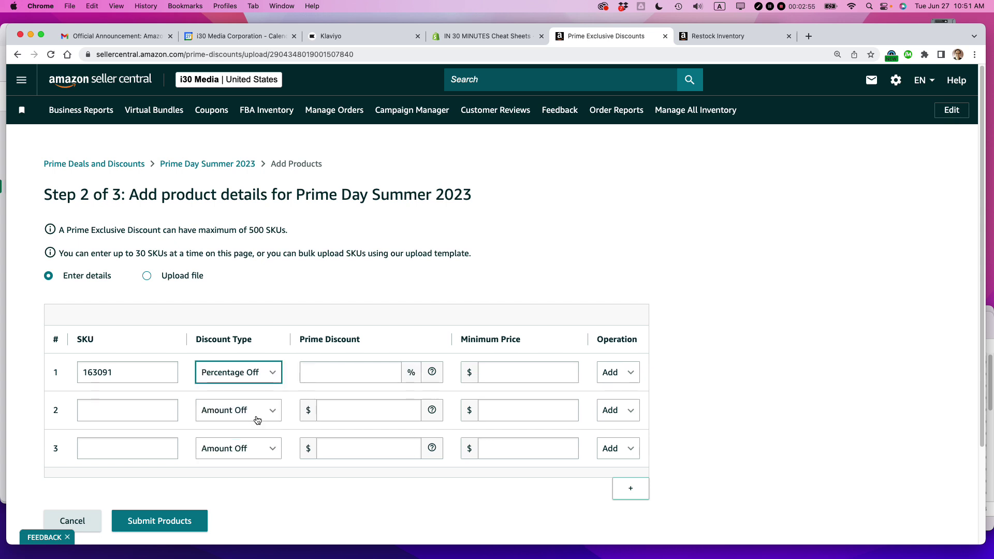
pyautogui.click(316, 368)
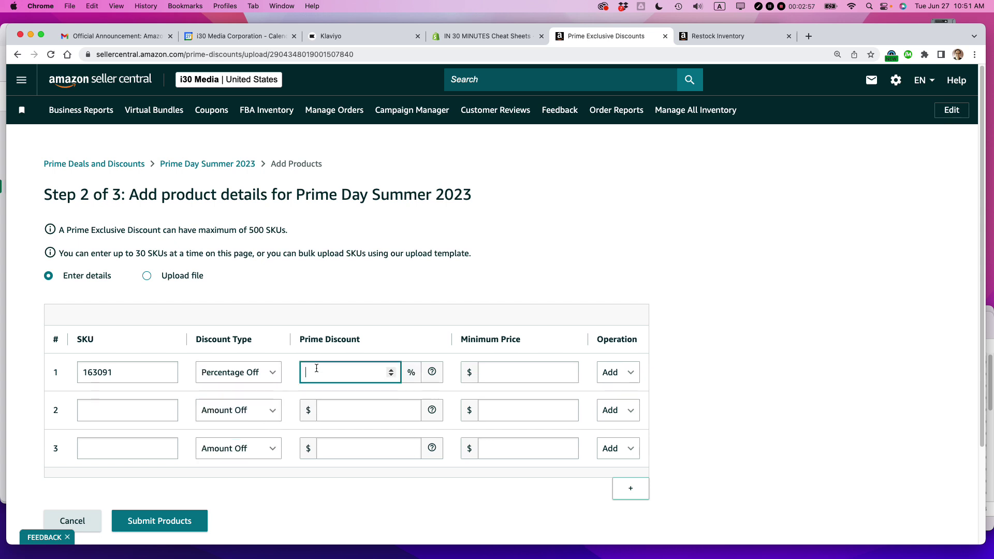
pyautogui.write('25')
pyautogui.click(726, 37)
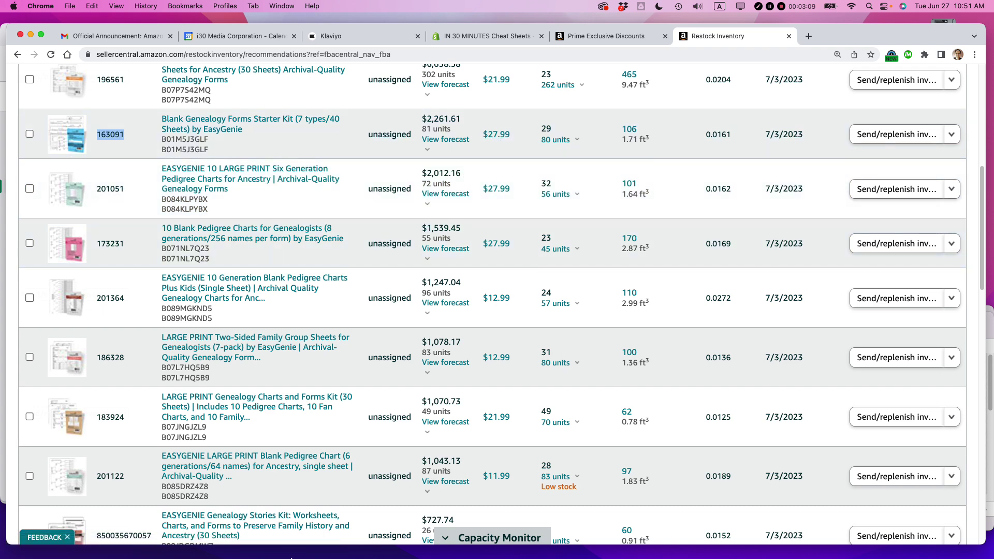
# - Compute 27.99 × 0.75 in Calculator, giving 20.9925
pyautogui.moveTo(144, 547)
pyautogui.click(101, 532)
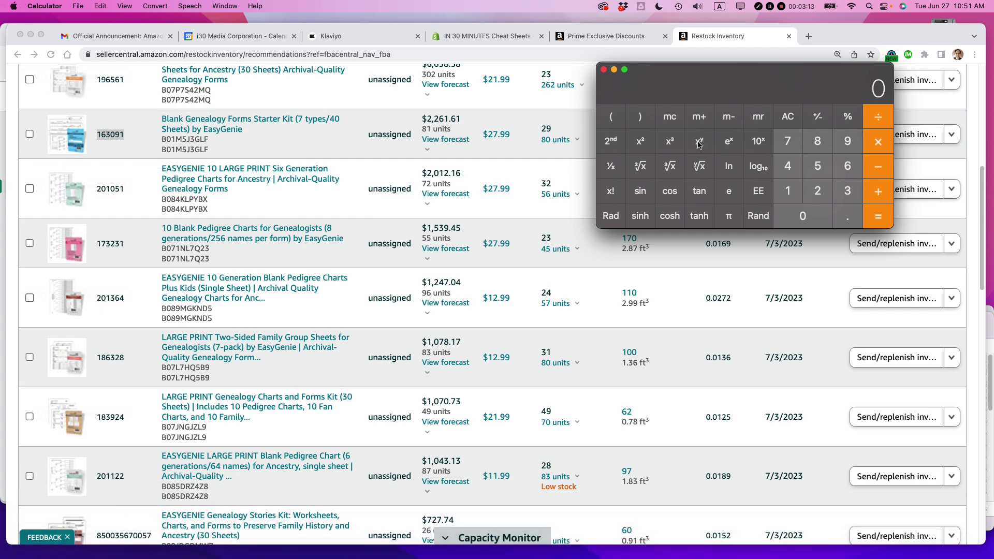
pyautogui.write('27.99')
pyautogui.write('*0.75')
pyautogui.press('Return')
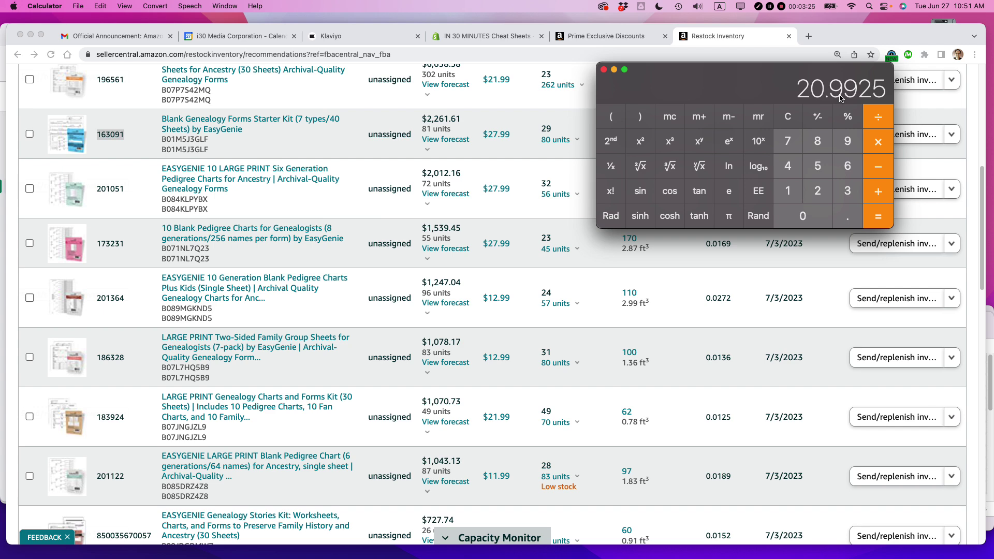
# - Enter 20.49 as row 1's minimum price
pyautogui.click(592, 36)
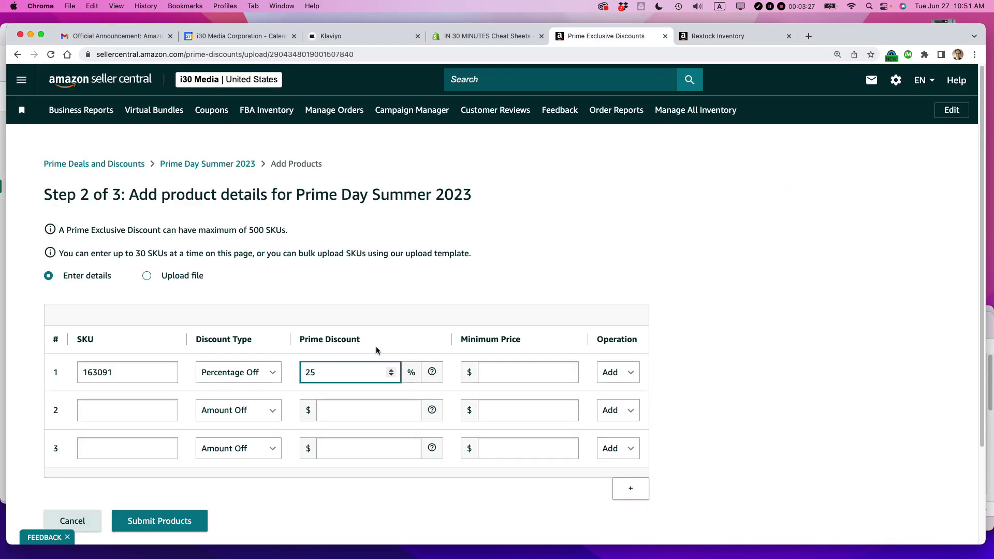
pyautogui.click(501, 370)
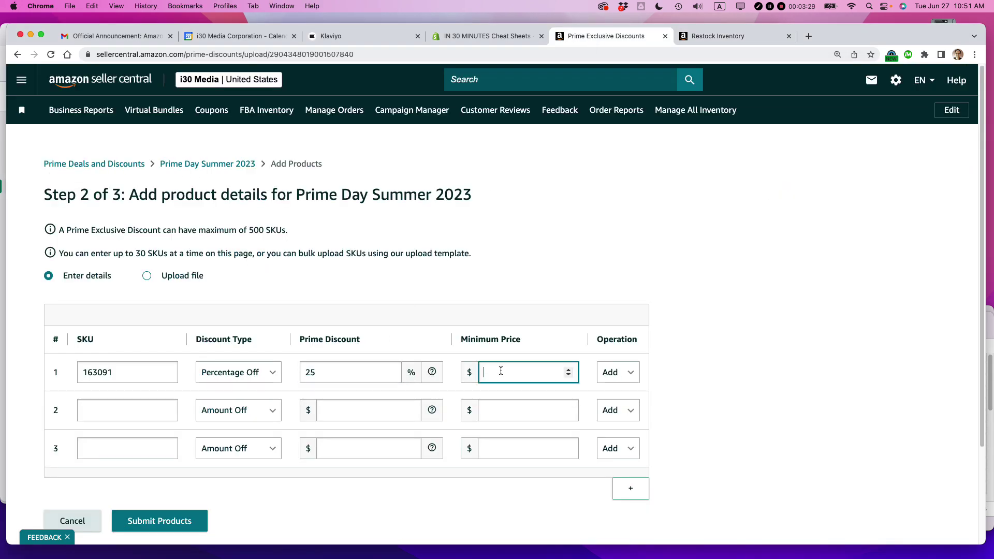
pyautogui.write('20.49')
pyautogui.moveTo(598, 342); pyautogui.dragTo(643, 340)
pyautogui.click(710, 358)
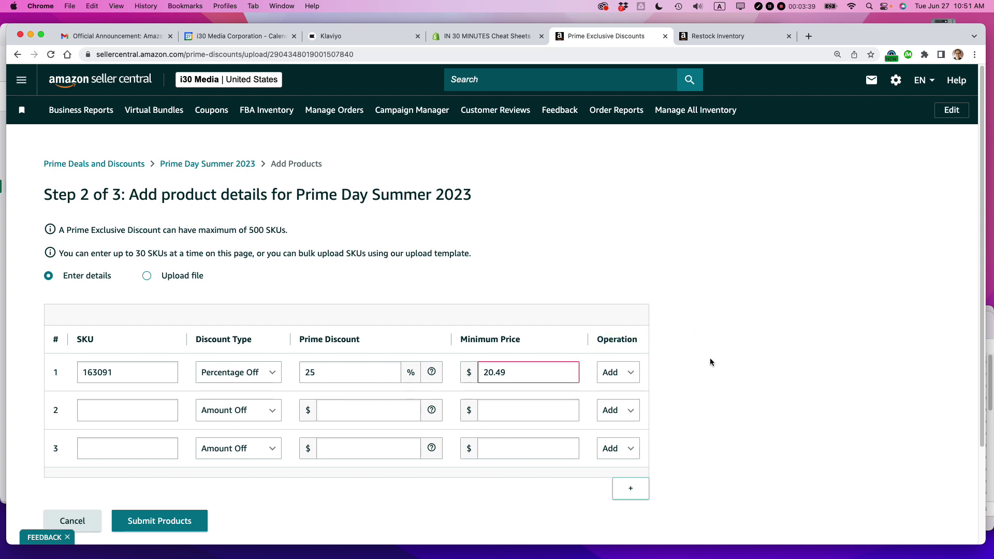
pyautogui.click(516, 372)
# - Keep row 1's operation as Add and trim its minimum price to $20
pyautogui.click(627, 374)
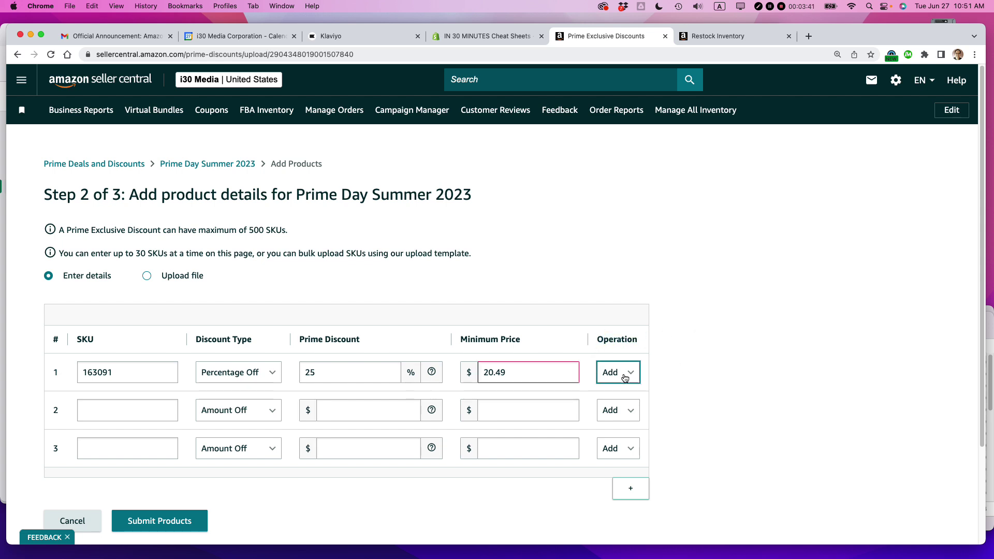
pyautogui.scroll(-3, 635, 407)
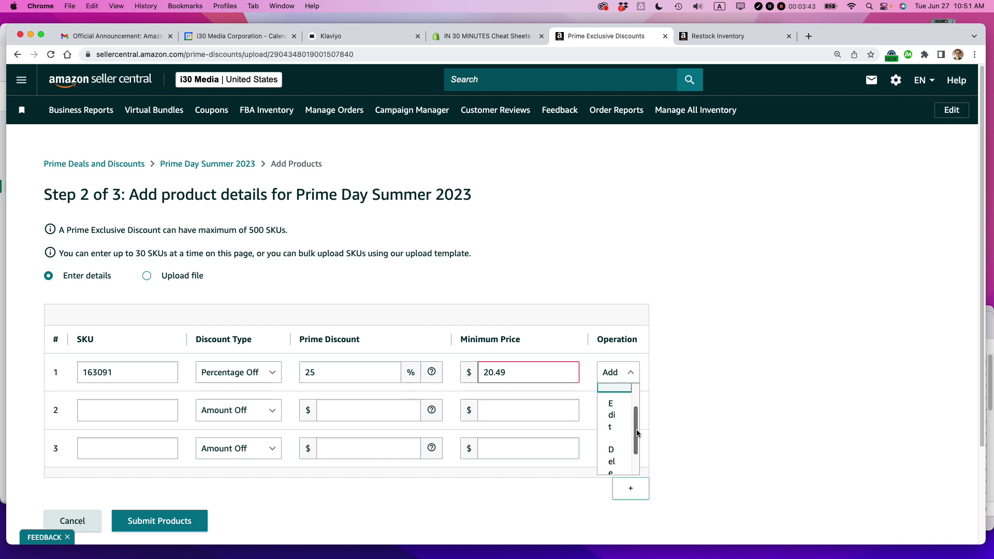
pyautogui.scroll(3, 638, 401)
pyautogui.click(642, 399)
pyautogui.click(501, 373)
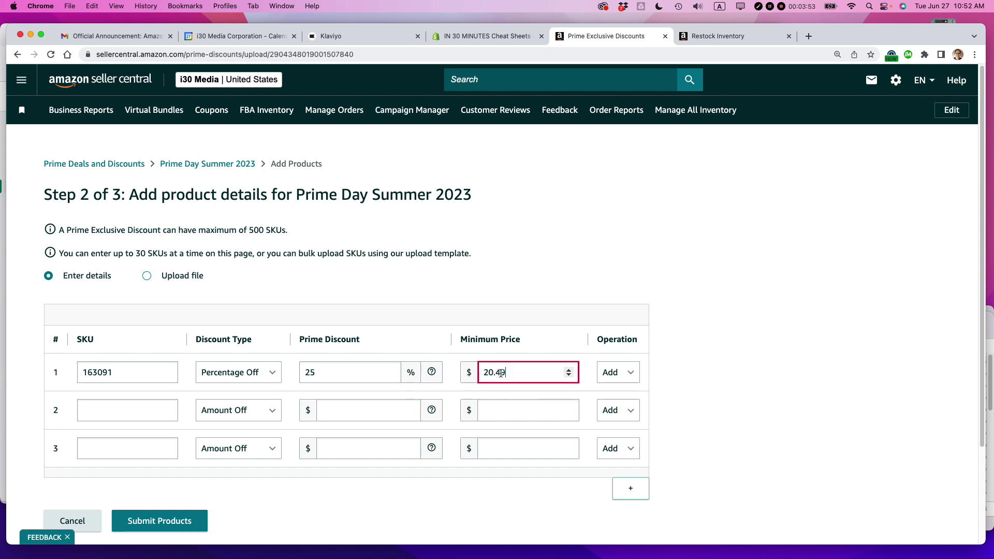
pyautogui.moveTo(510, 375); pyautogui.dragTo(494, 373)
pyautogui.press('BackSpace')
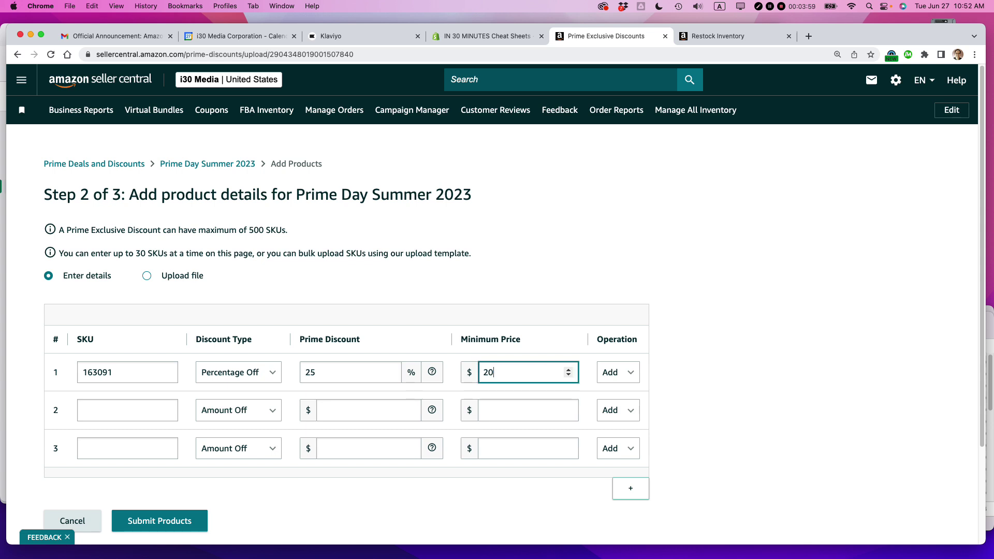
pyautogui.click(704, 323)
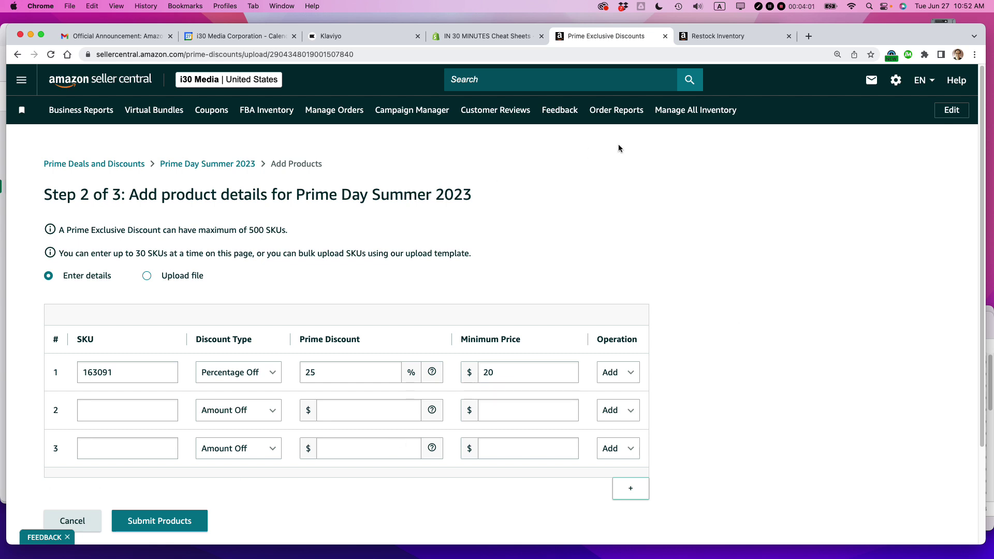
# - Copy SKU 183924 into row 2 and set its discount type to Percentage Off
pyautogui.click(728, 39)
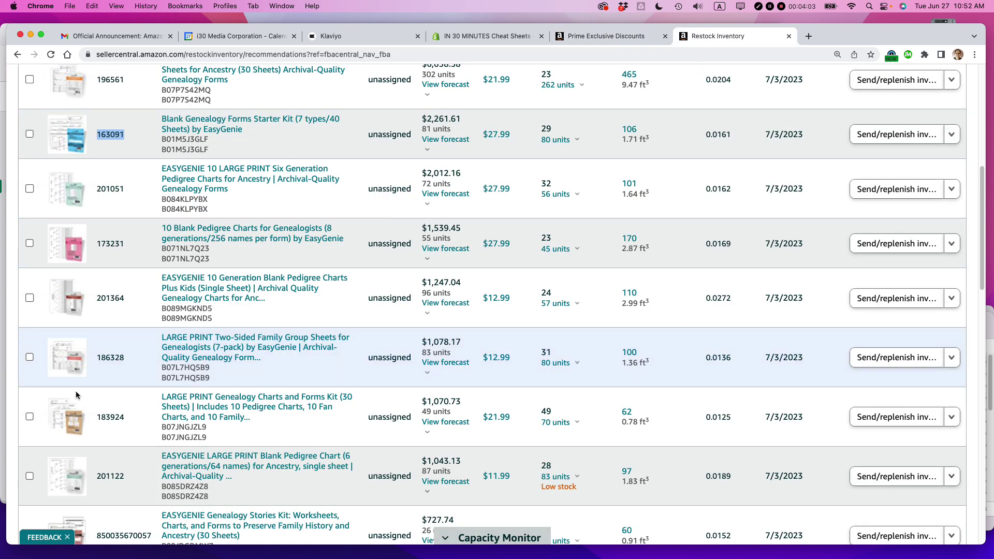
pyautogui.doubleClick(110, 416)
pyautogui.press('super+c')
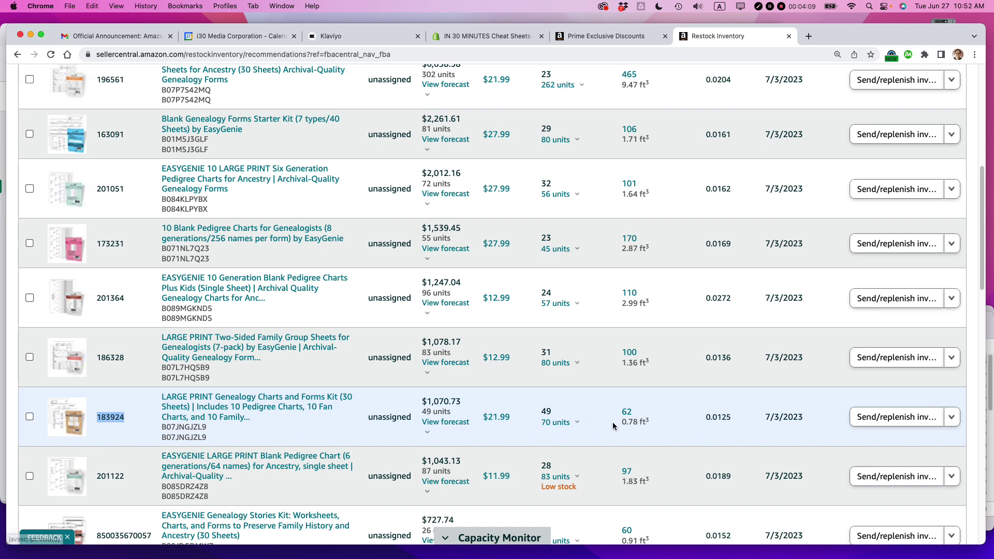
pyautogui.click(599, 37)
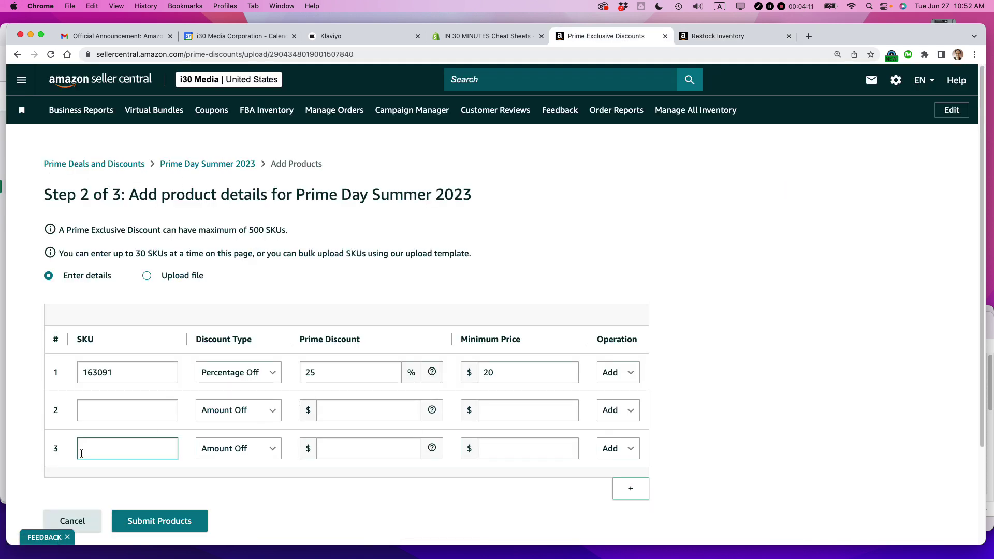
pyautogui.click(93, 414)
pyautogui.hotkey('ctrl', 'v')
pyautogui.press('Tab')
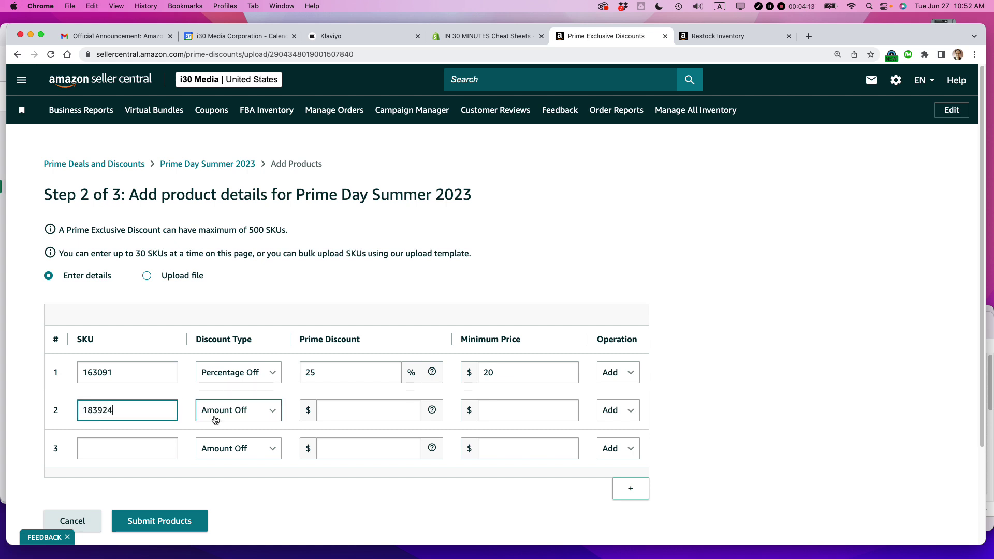
pyautogui.click(277, 413)
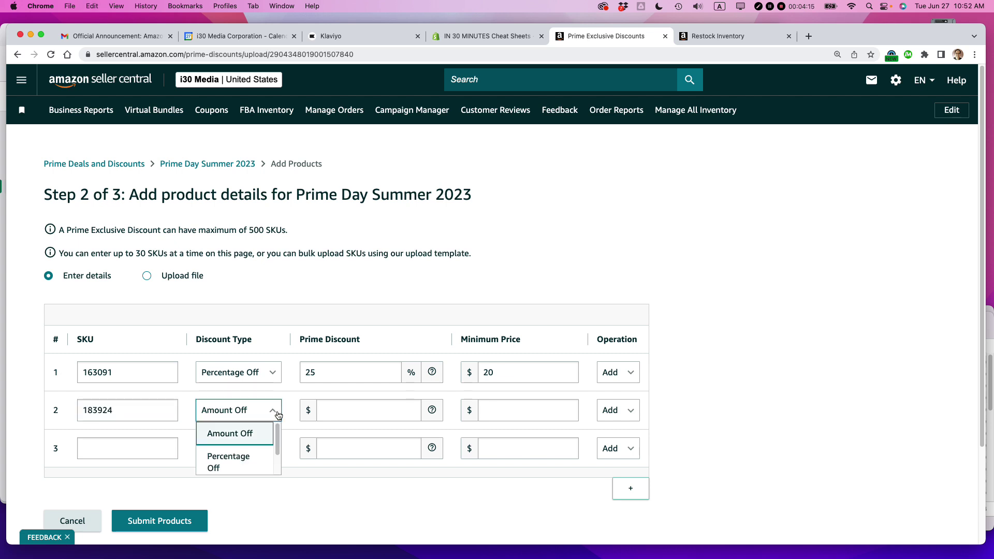
pyautogui.click(244, 464)
# - Check SKU 183924's $21.99 price, then select row 2's Prime Discount field
pyautogui.click(713, 36)
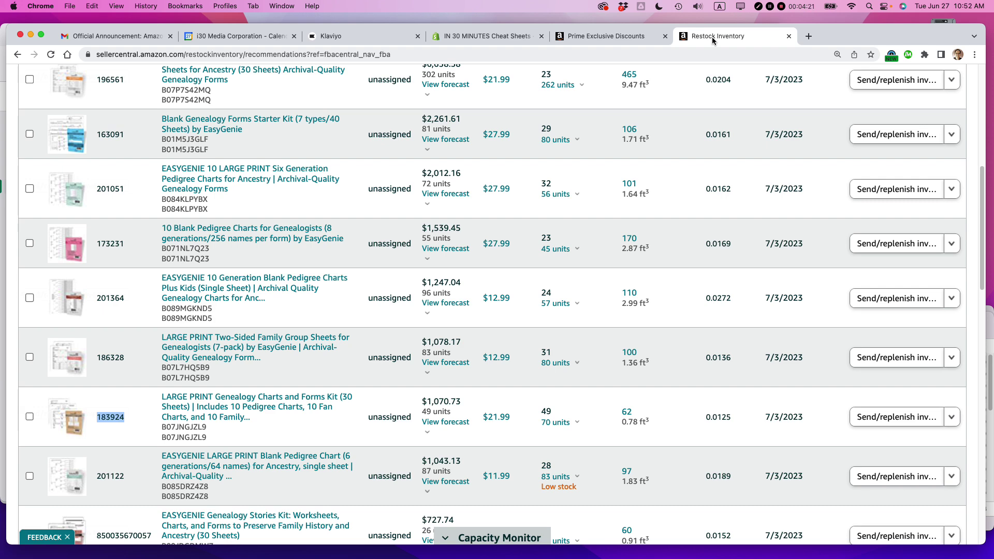
pyautogui.click(615, 36)
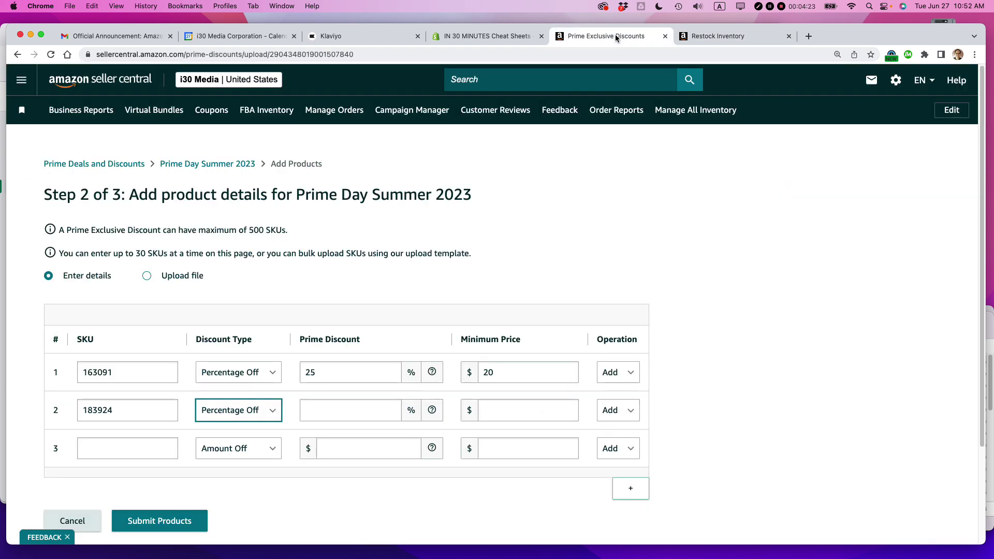
pyautogui.click(321, 410)
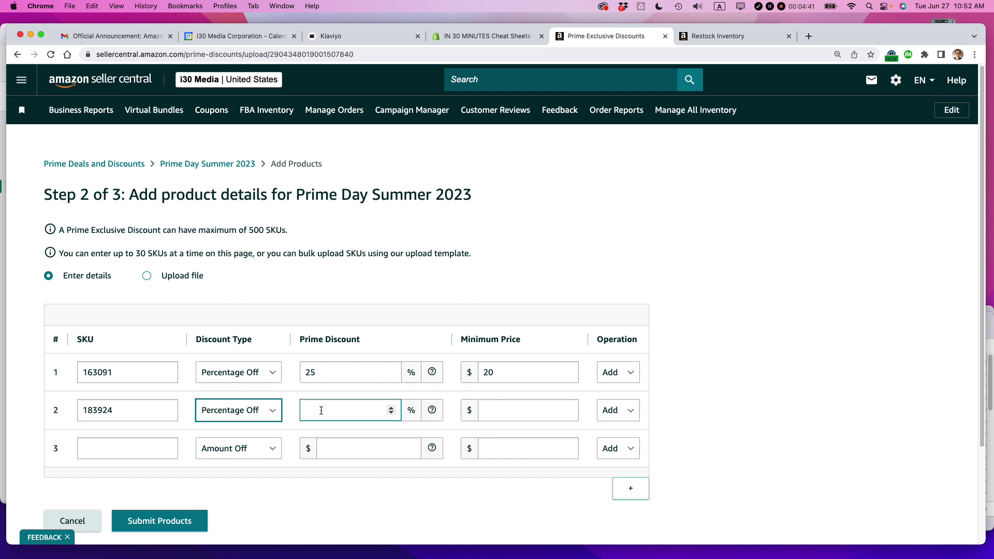
pyautogui.click(321, 410)
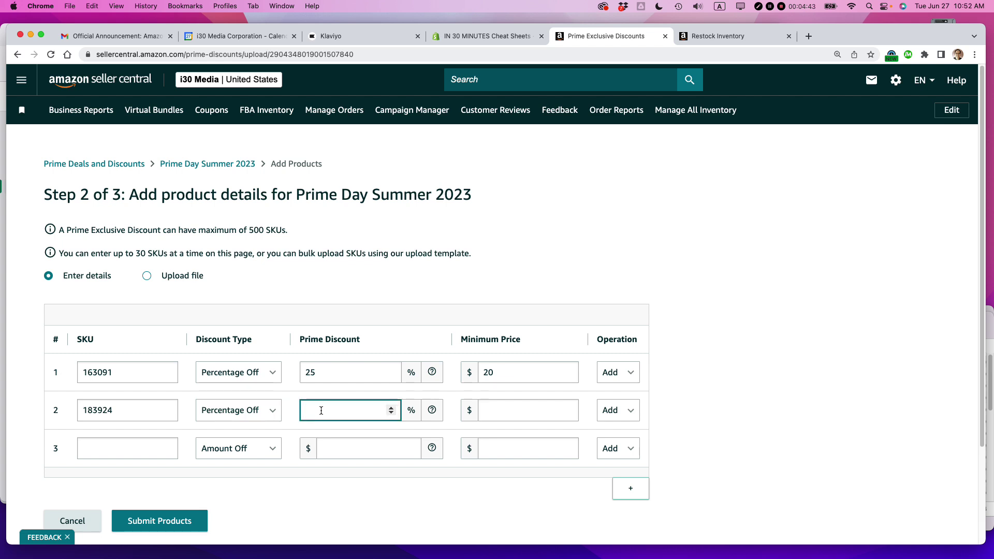
# - Enter a 25% Prime discount for row 2, then compute 21.99 × 0.75 = 16.4925 in Calculator
pyautogui.write('25')
pyautogui.press('super+Tab')
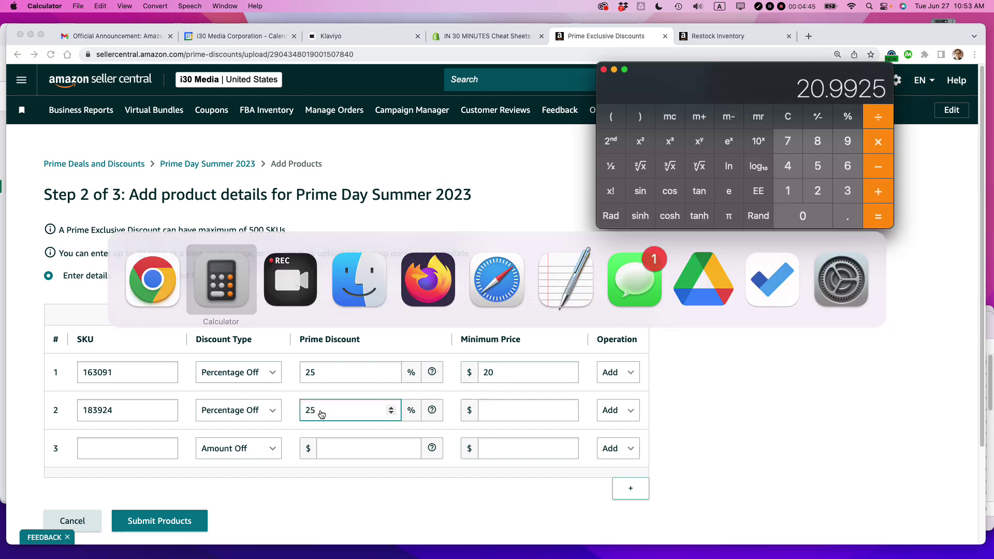
pyautogui.press('Escape')
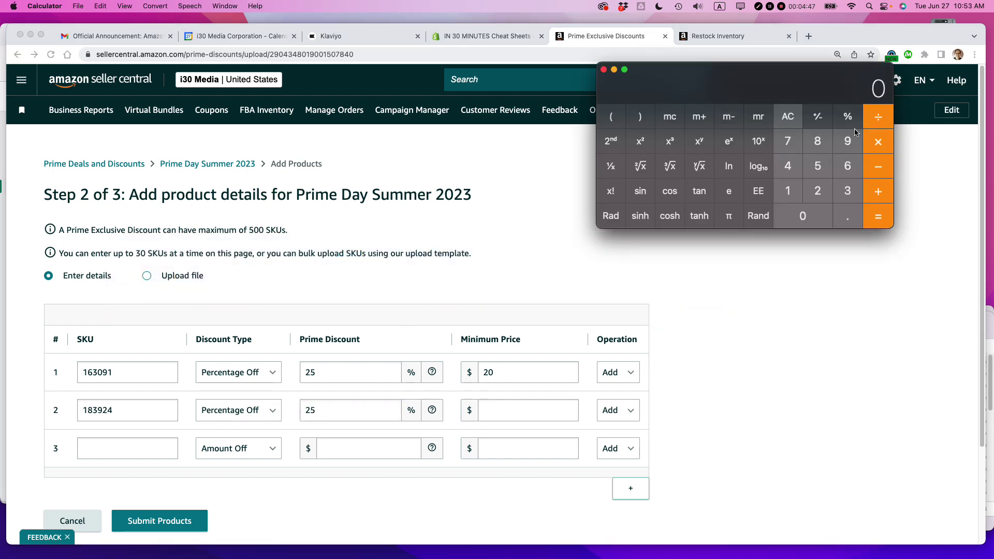
pyautogui.write('21.99')
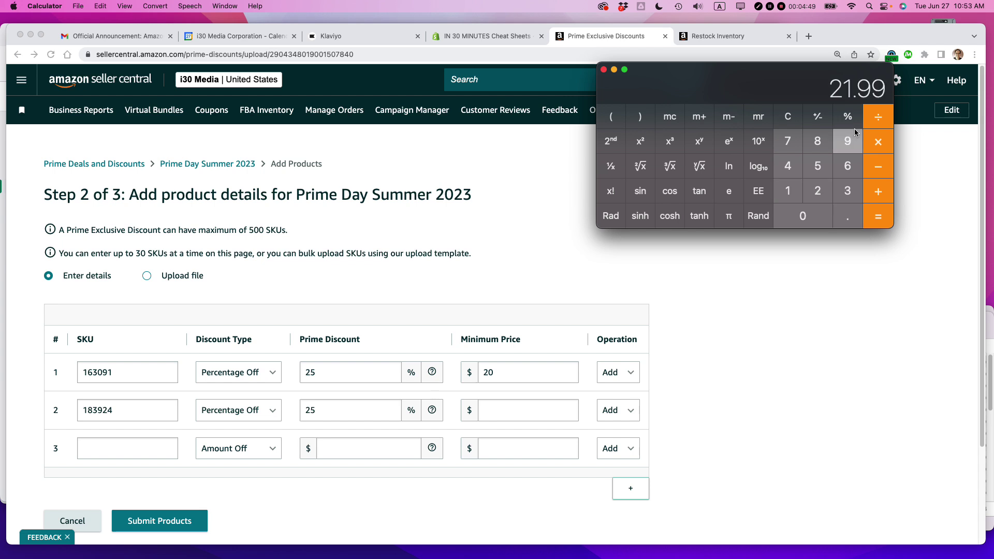
pyautogui.write('*.75')
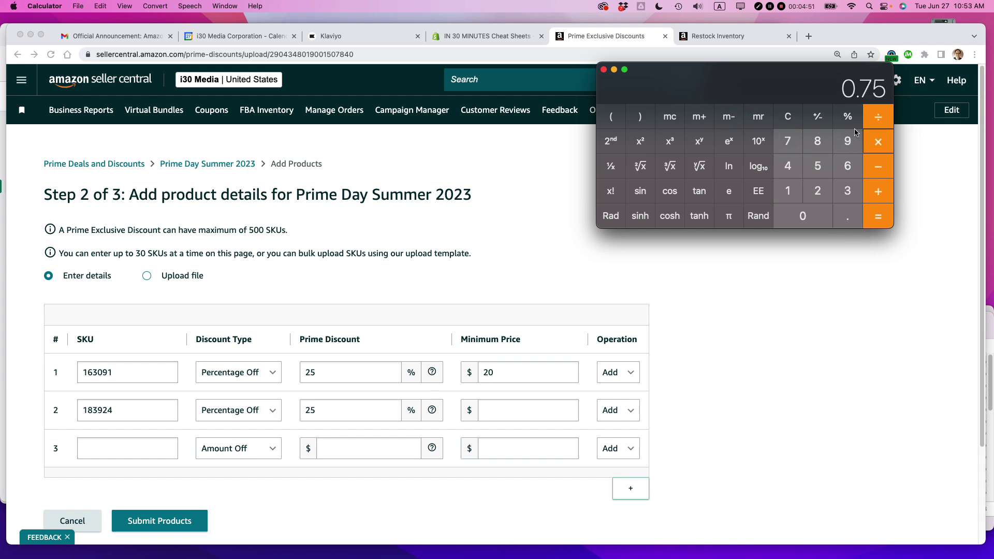
pyautogui.press('Return')
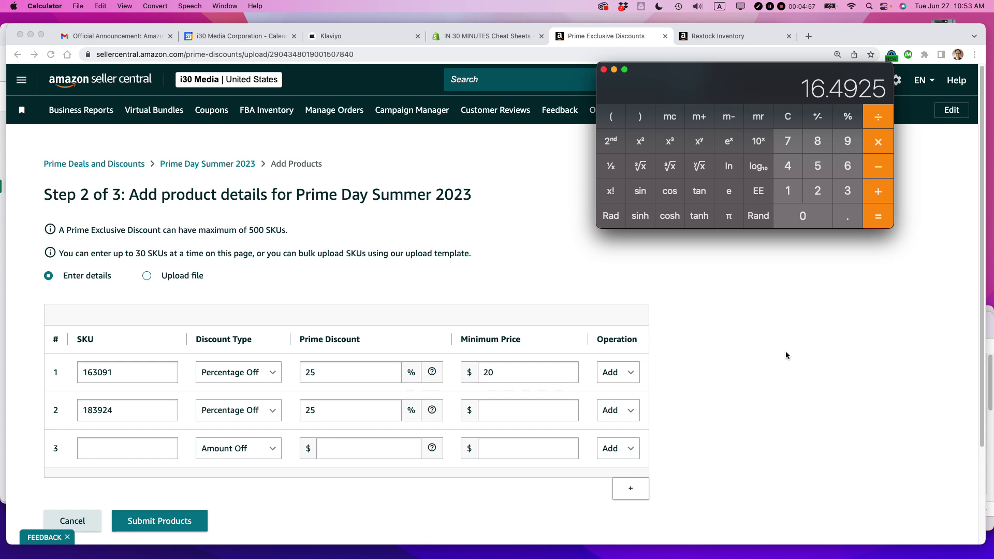
# - Set SKU 183924's minimum price to $16 and submit both products to Prime Day Summer 2023
pyautogui.click(493, 410)
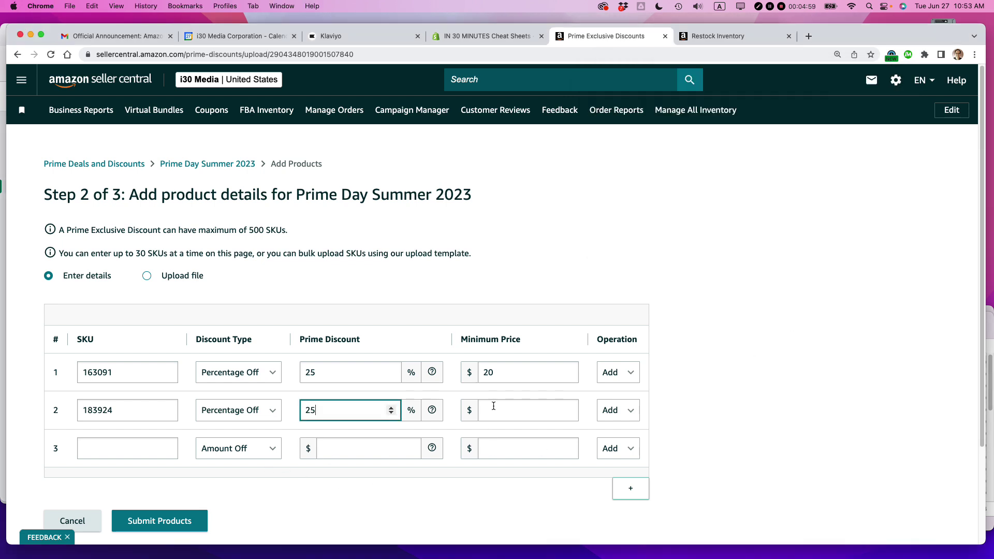
pyautogui.write('16')
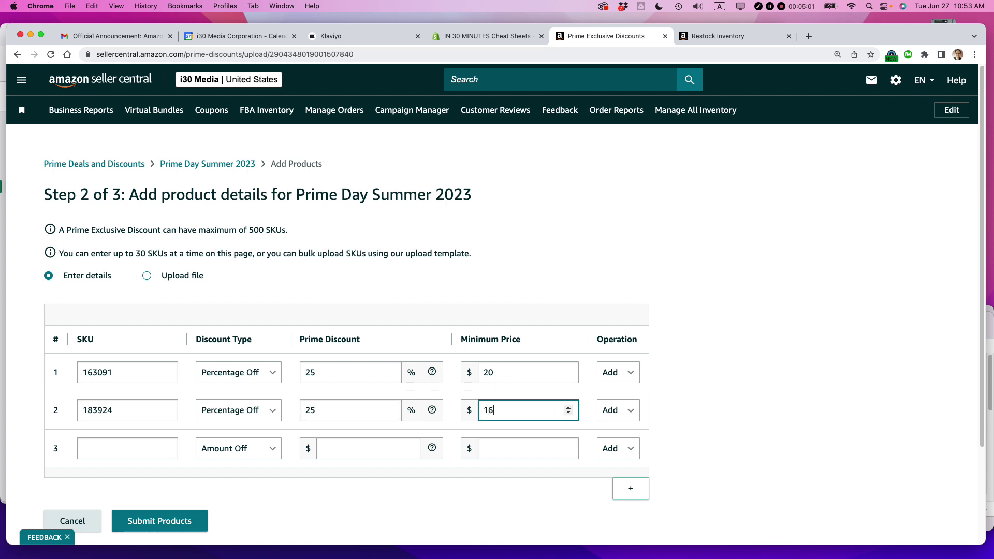
pyautogui.click(688, 355)
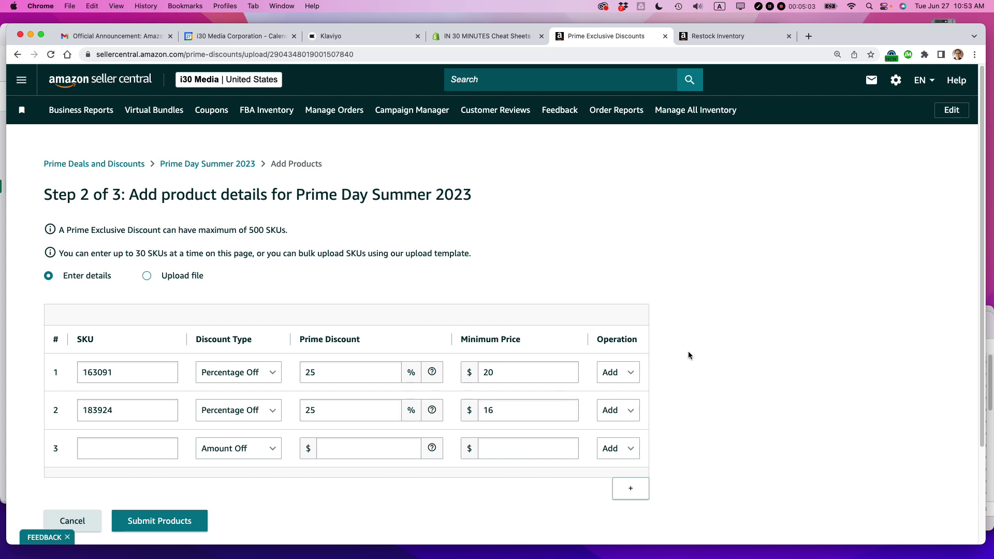
pyautogui.click(151, 524)
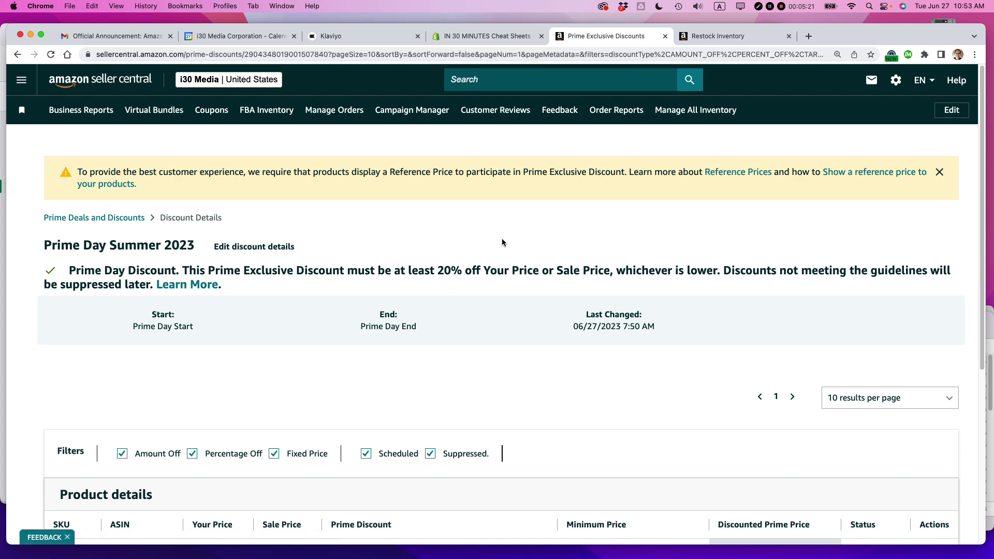
pyautogui.scroll(-4, 473, 269)
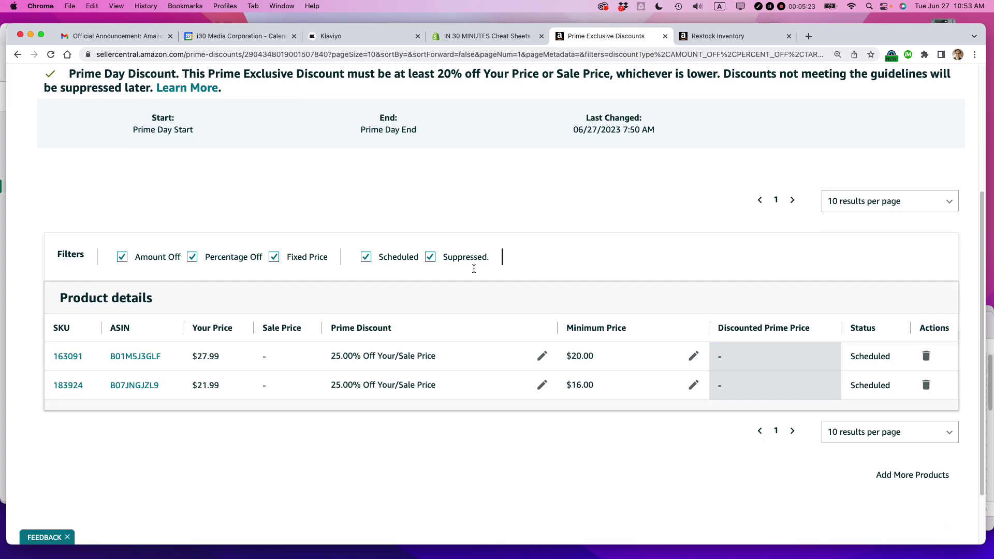
pyautogui.scroll(4, 473, 271)
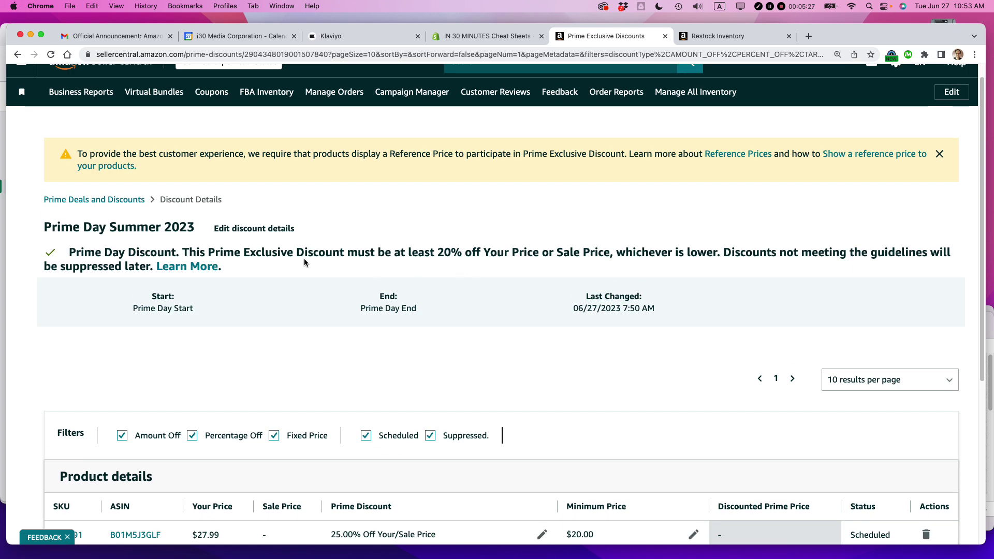
pyautogui.moveTo(243, 268); pyautogui.dragTo(68, 254)
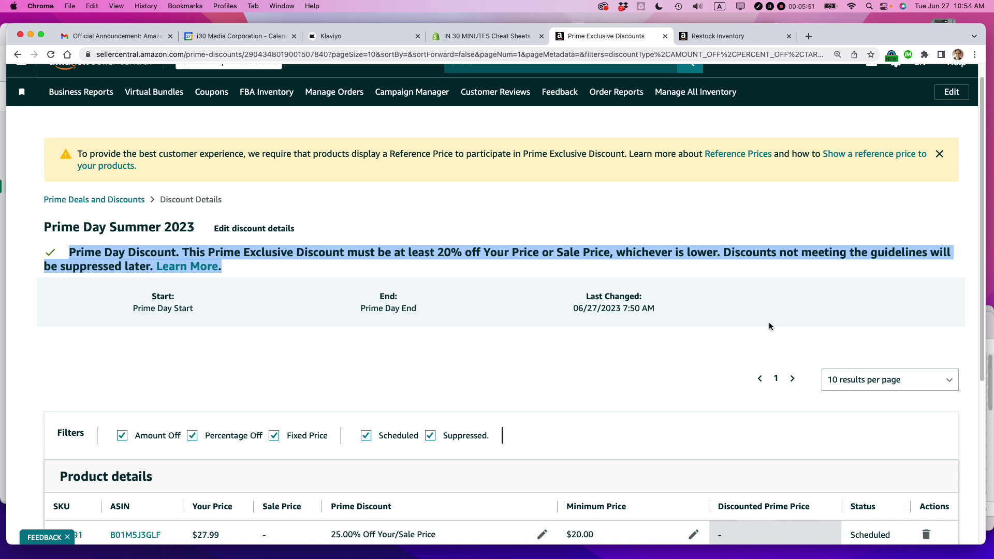
pyautogui.scroll(-5, 659, 381)
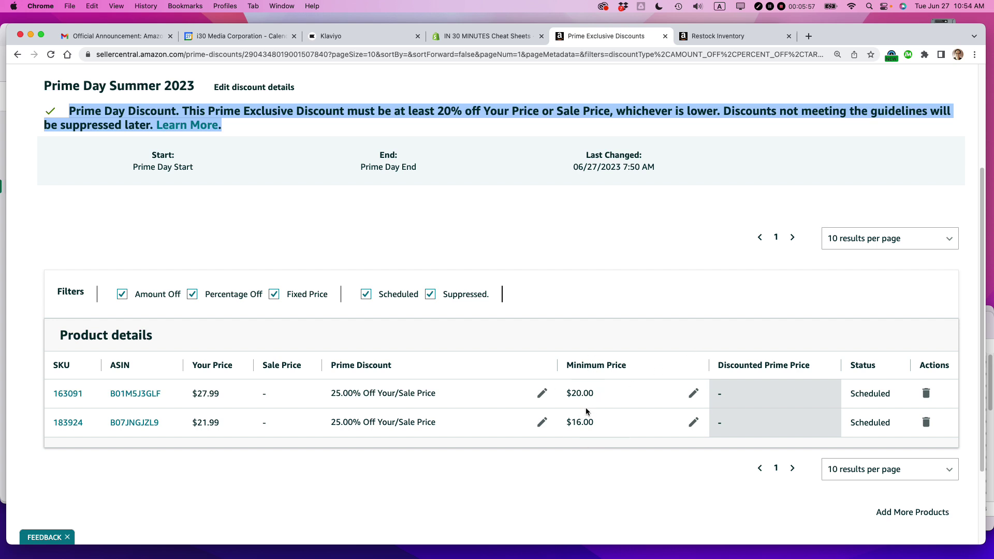
pyautogui.scroll(4, 634, 403)
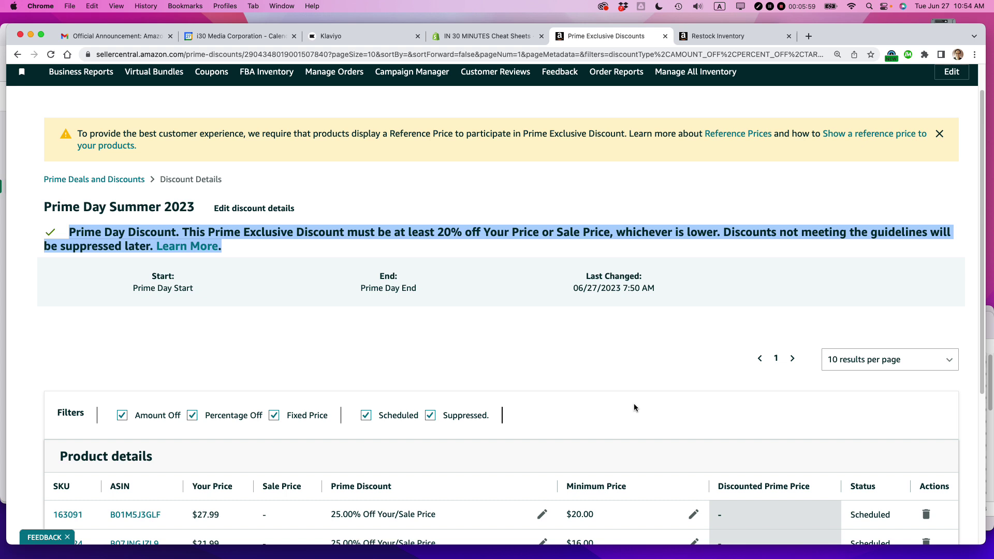
pyautogui.scroll(2, 634, 407)
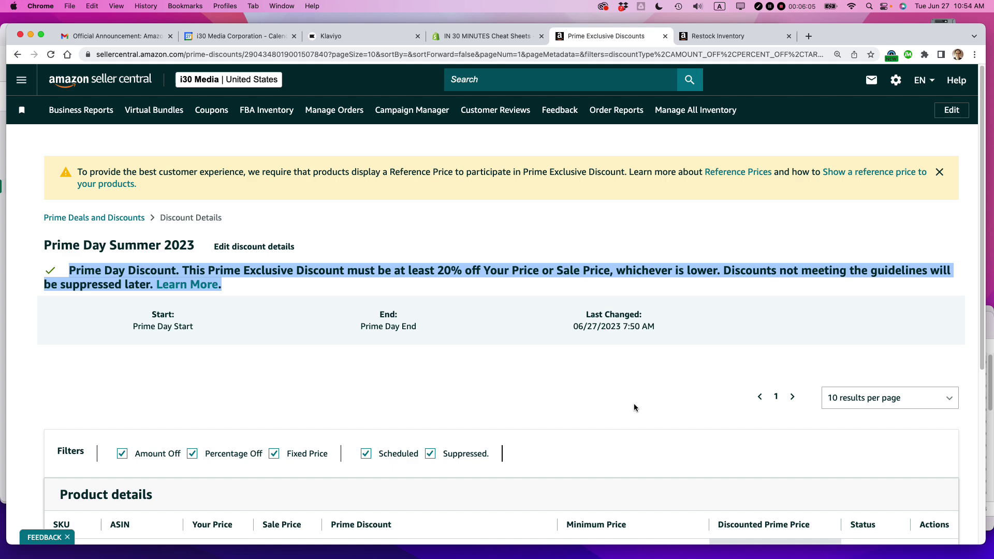
# - Return to Safari's leanmedia.org 'inventory' search results, scrolled back to the top
pyautogui.press('super+Tab')
pyautogui.press('super+Tab')
pyautogui.press('super+Tab')
pyautogui.press('super+Tab')
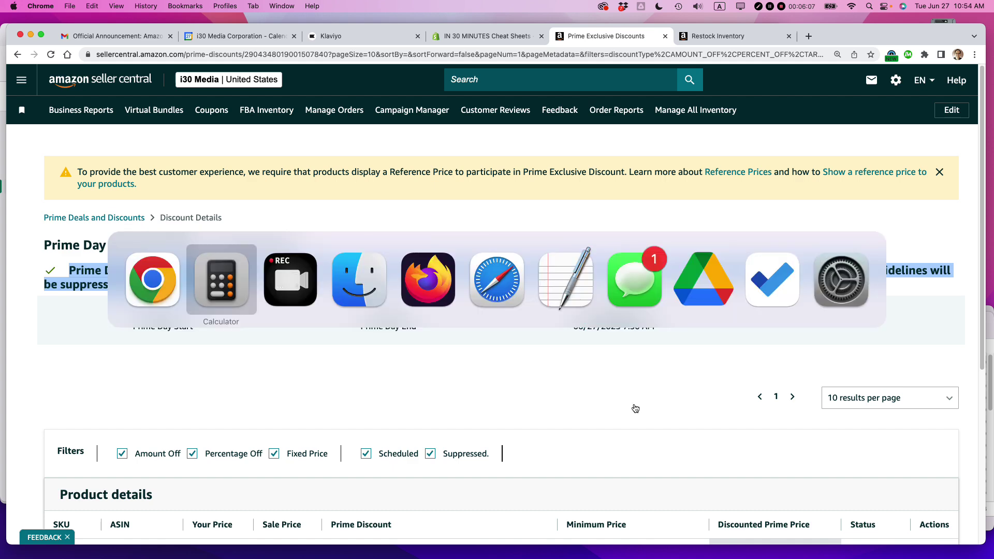
pyautogui.press('super+Tab')
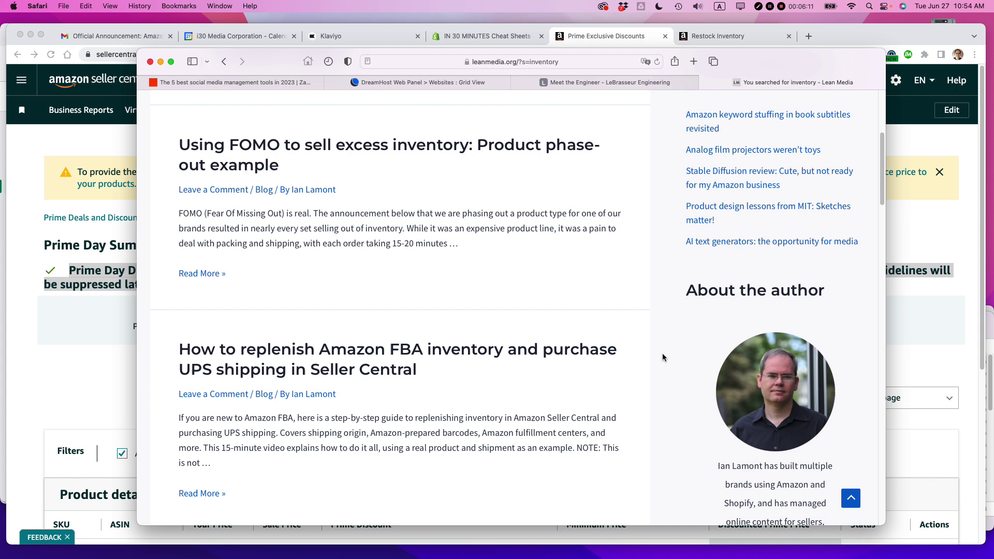
pyautogui.scroll(5, 769, 292)
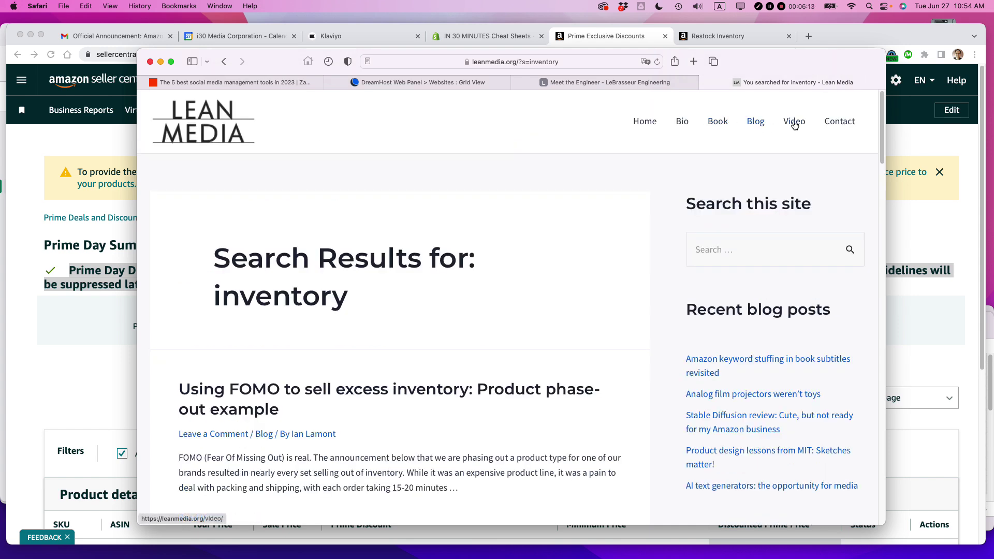